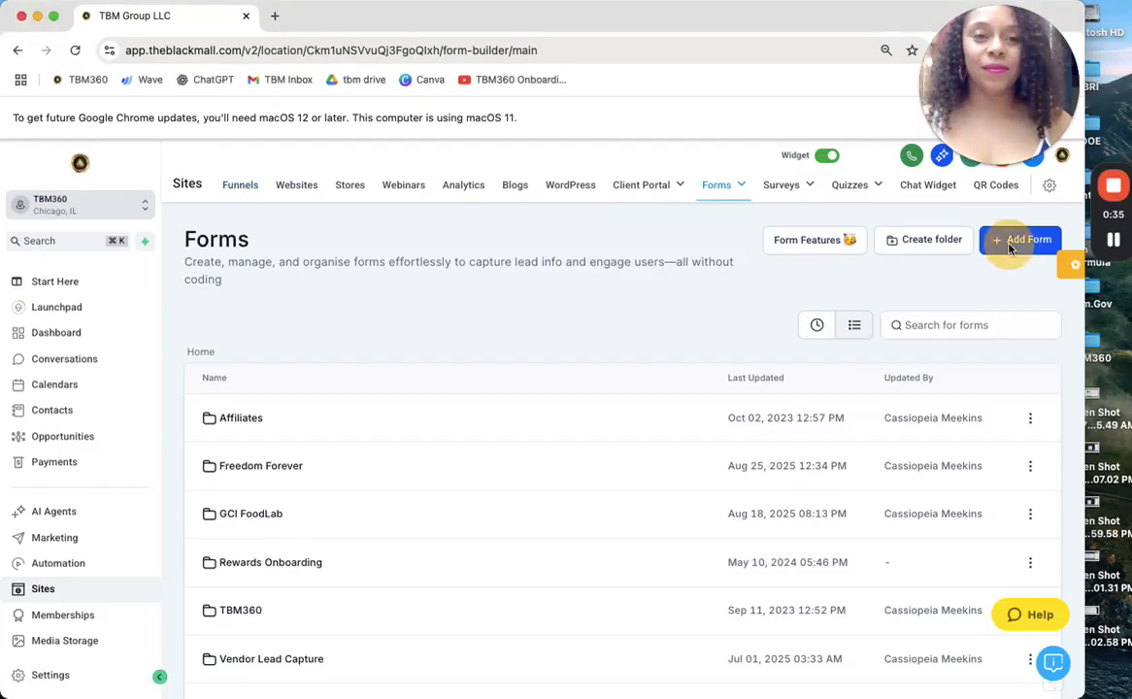
Step: Create a new form, starting from scratch
{"action": "left_click", "coordinate": [1028, 240]}
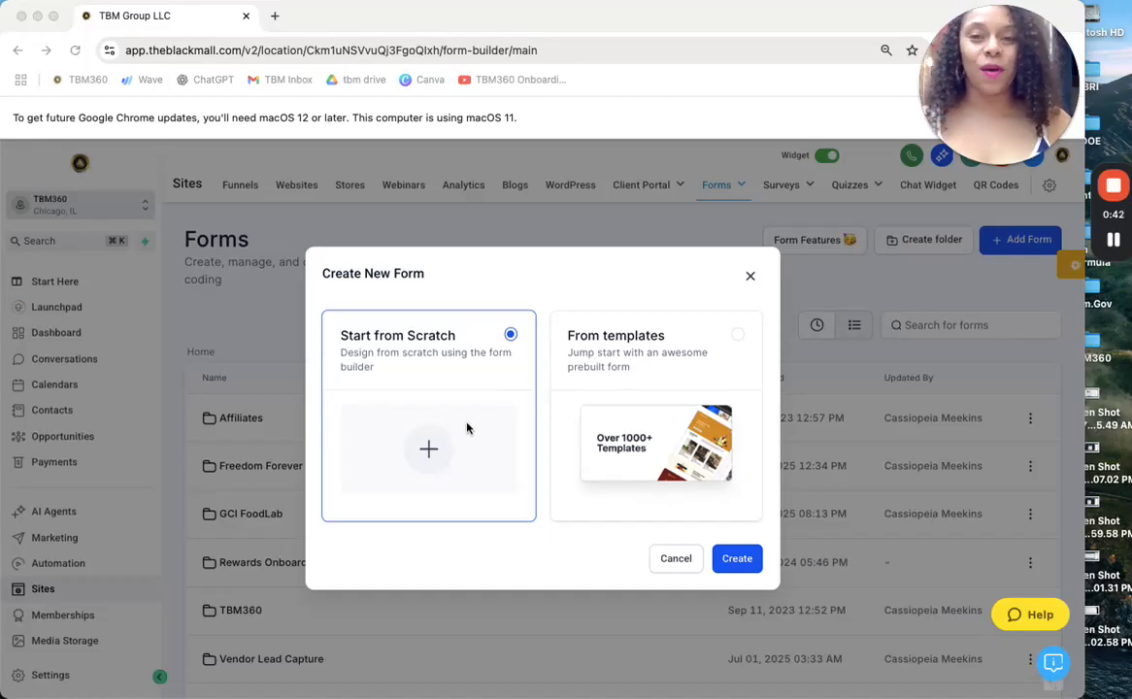
{"action": "left_click", "coordinate": [736, 558]}
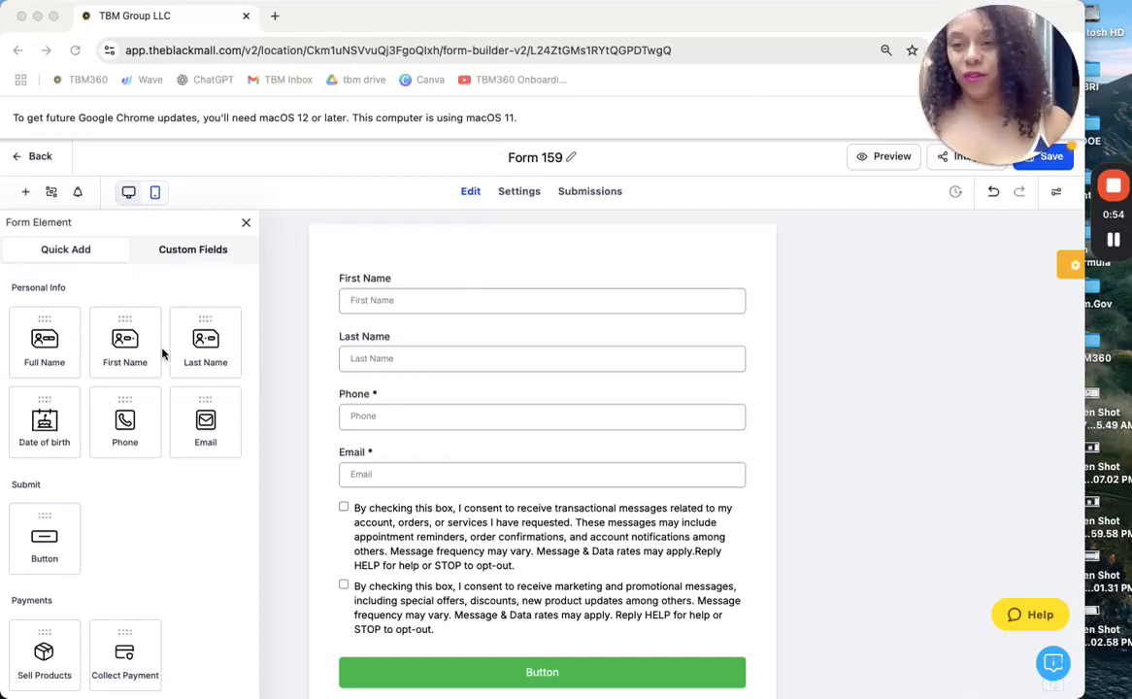
Step: Examine the quick-add form elements, from personal info and payments through address, text, choice, rating, customized and other elements
{"action": "scroll", "coordinate": [142, 434], "scroll_direction": "down", "scroll_amount": 5}
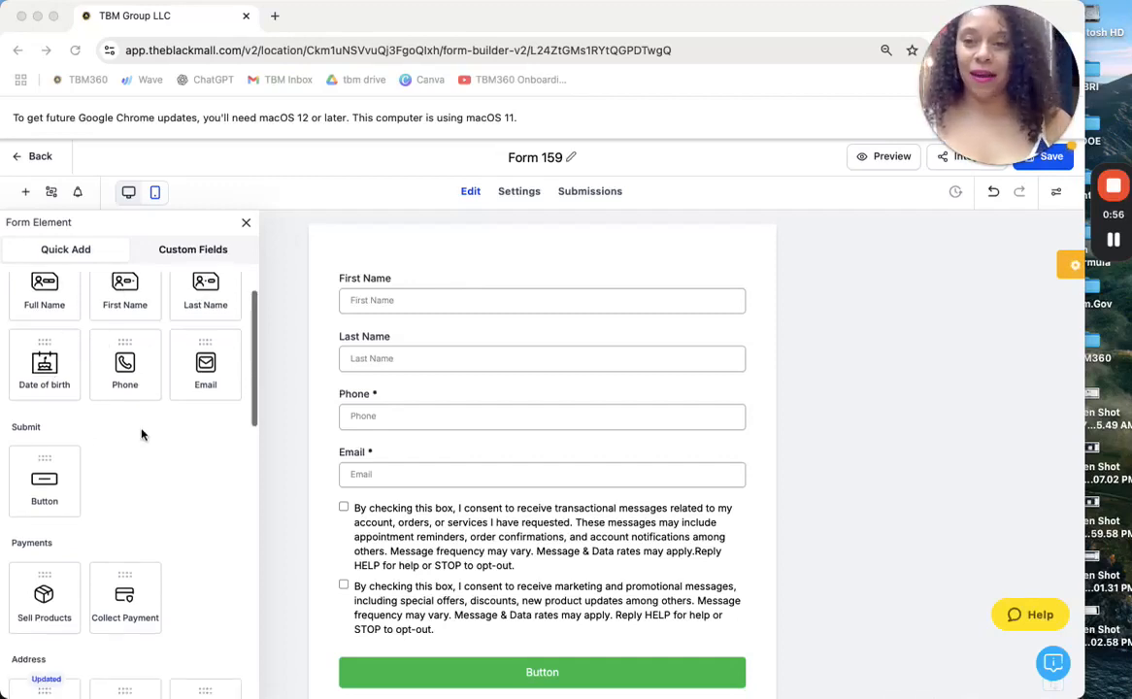
{"action": "scroll", "coordinate": [143, 434], "scroll_direction": "down", "scroll_amount": 2}
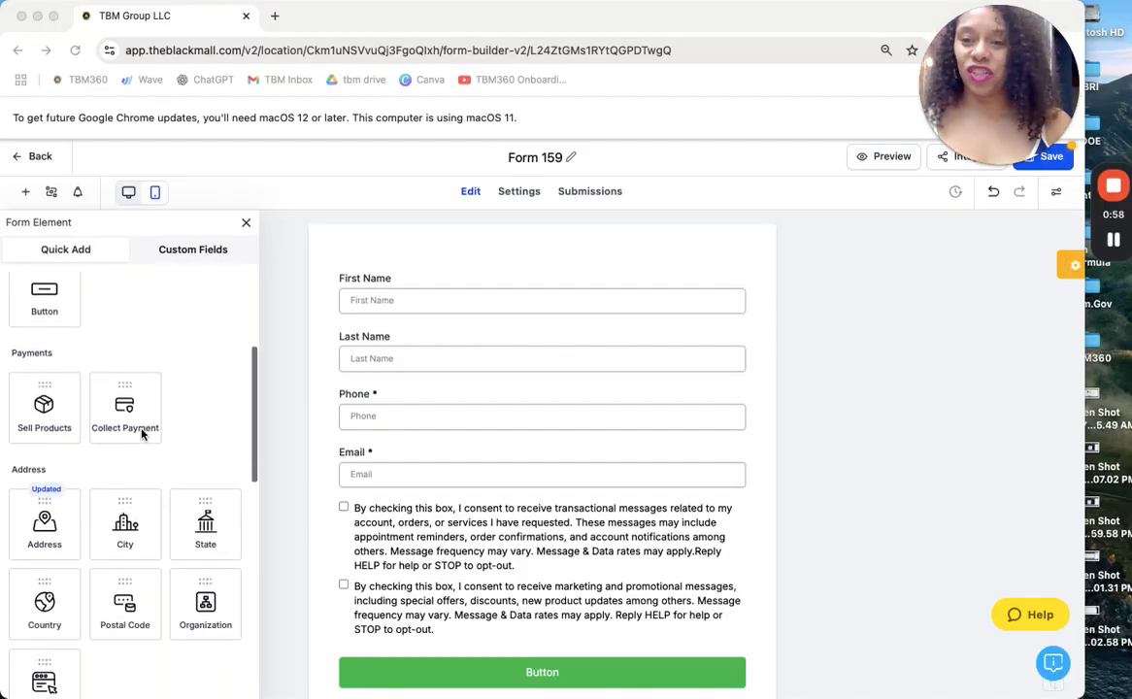
{"action": "scroll", "coordinate": [164, 421], "scroll_direction": "down", "scroll_amount": 4}
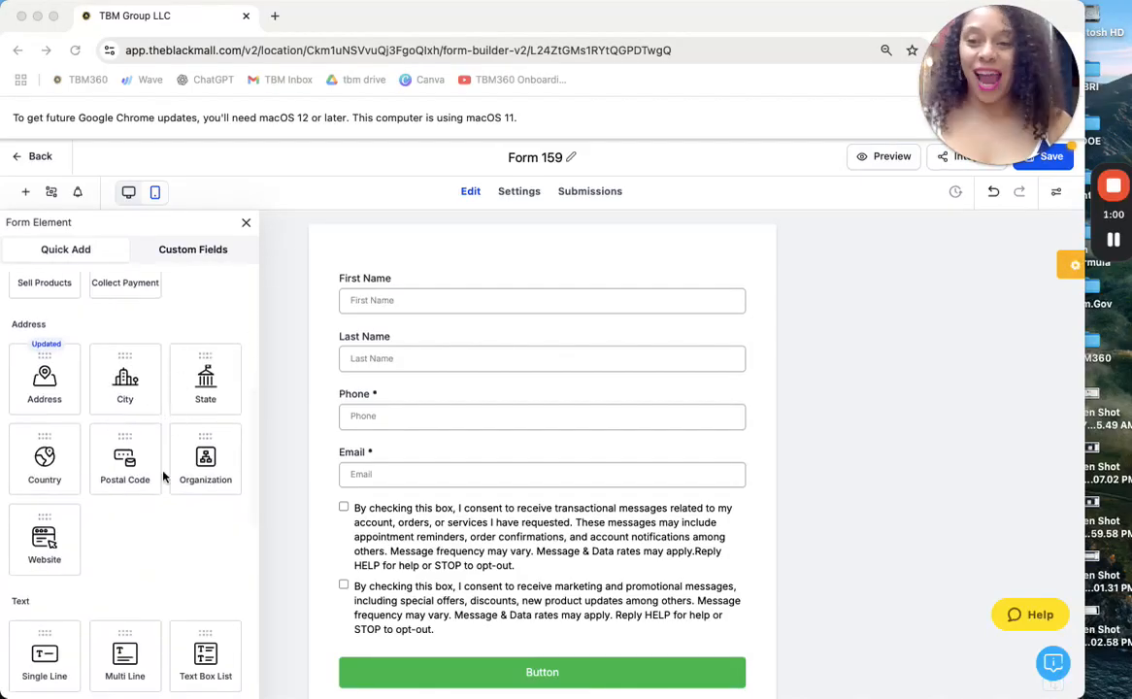
{"action": "scroll", "coordinate": [162, 475], "scroll_direction": "down", "scroll_amount": 5}
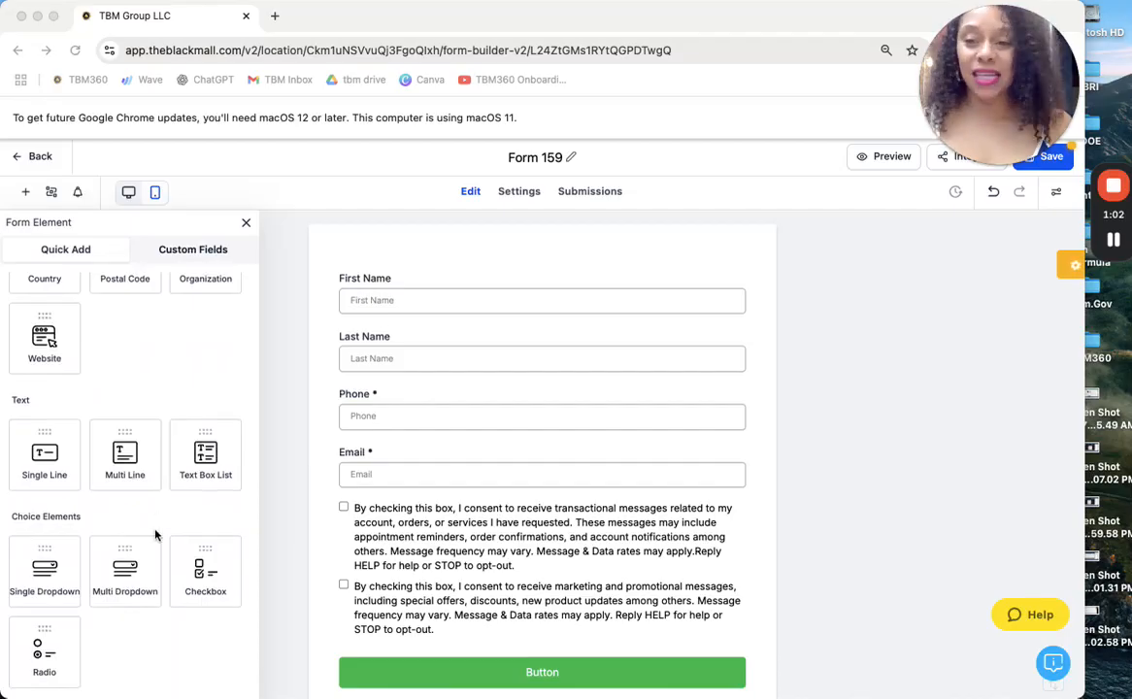
{"action": "scroll", "coordinate": [155, 534], "scroll_direction": "down", "scroll_amount": 4}
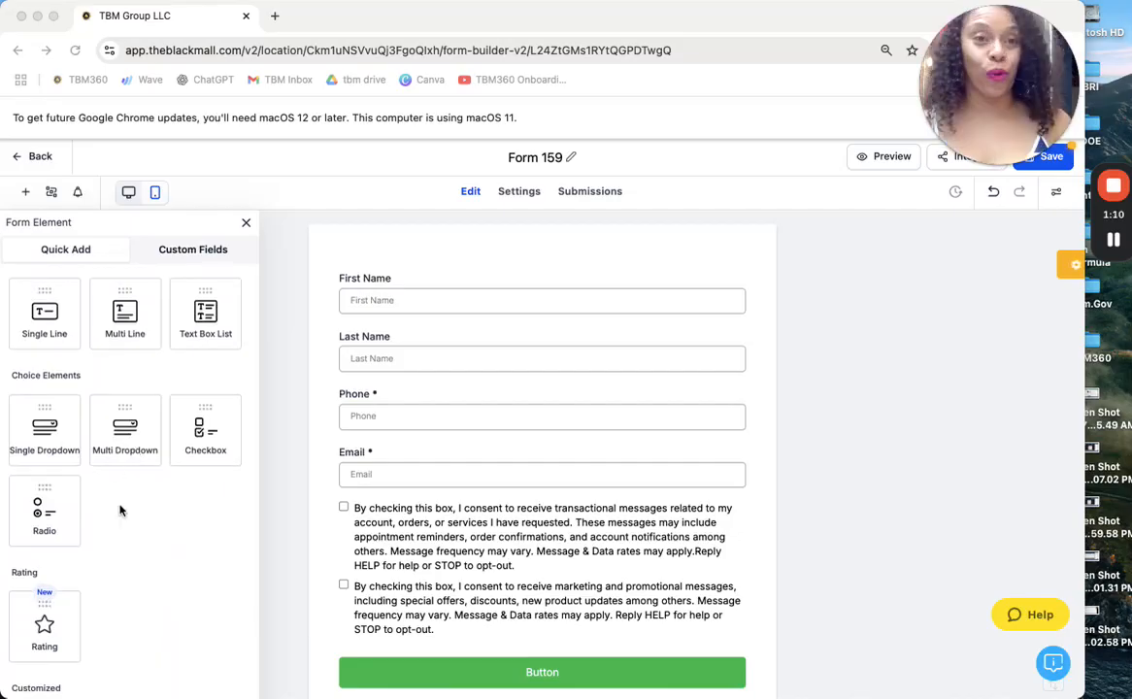
{"action": "scroll", "coordinate": [118, 507], "scroll_direction": "down", "scroll_amount": 5}
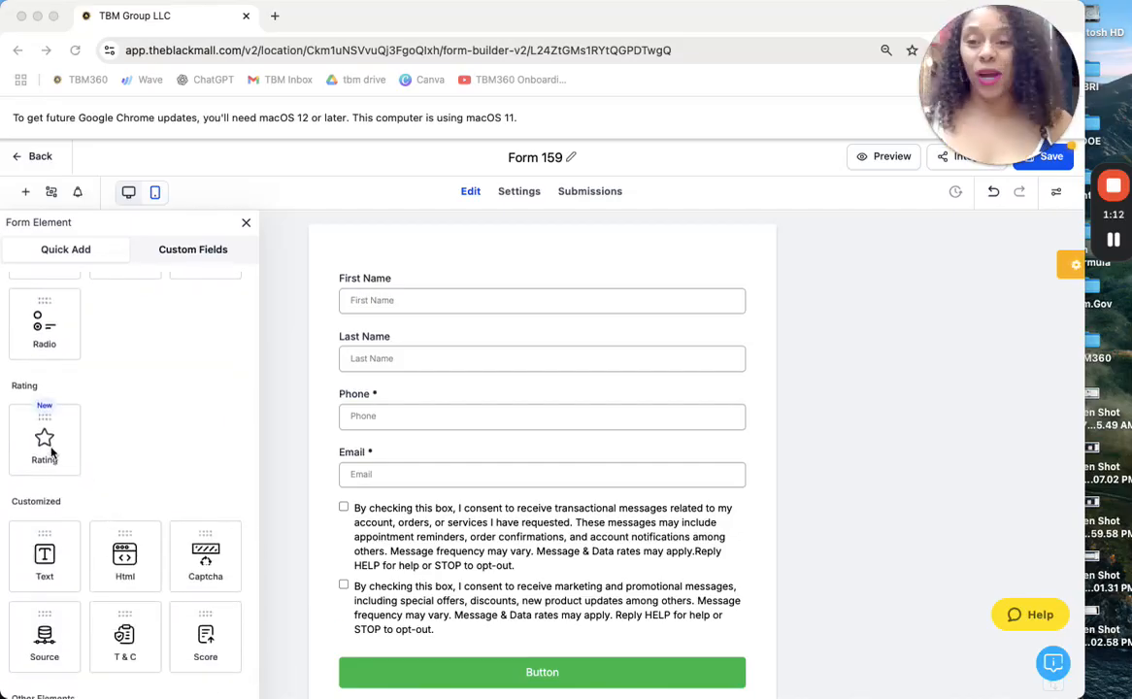
{"action": "scroll", "coordinate": [145, 456], "scroll_direction": "down", "scroll_amount": 4}
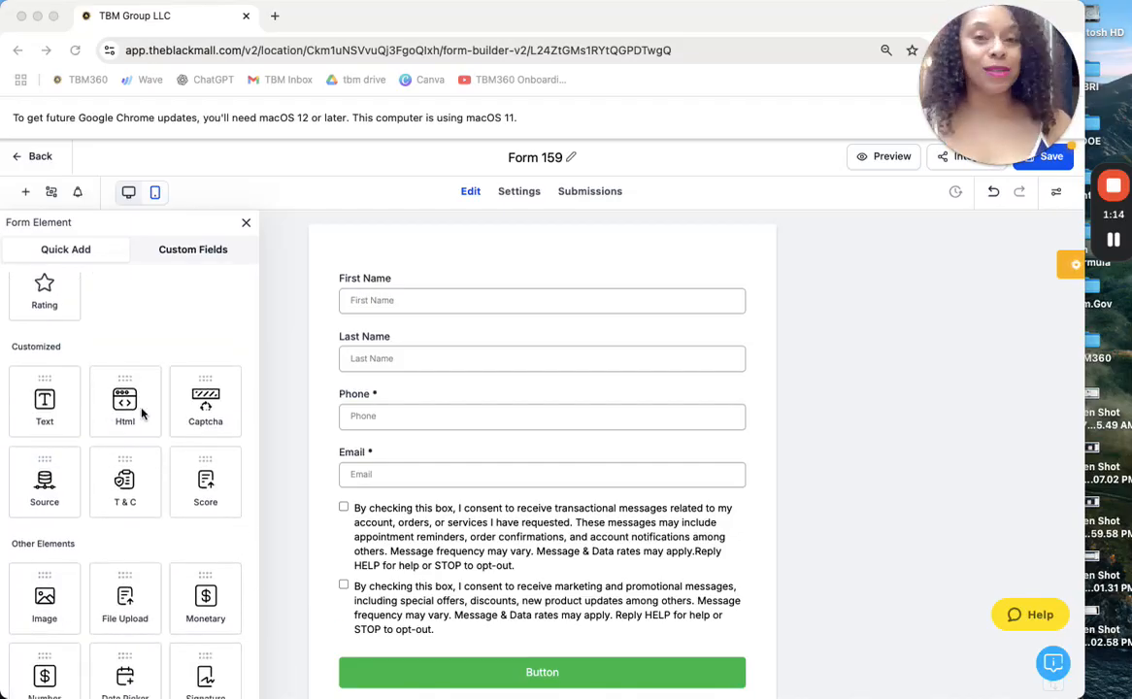
{"action": "scroll", "coordinate": [170, 519], "scroll_direction": "down", "scroll_amount": 1}
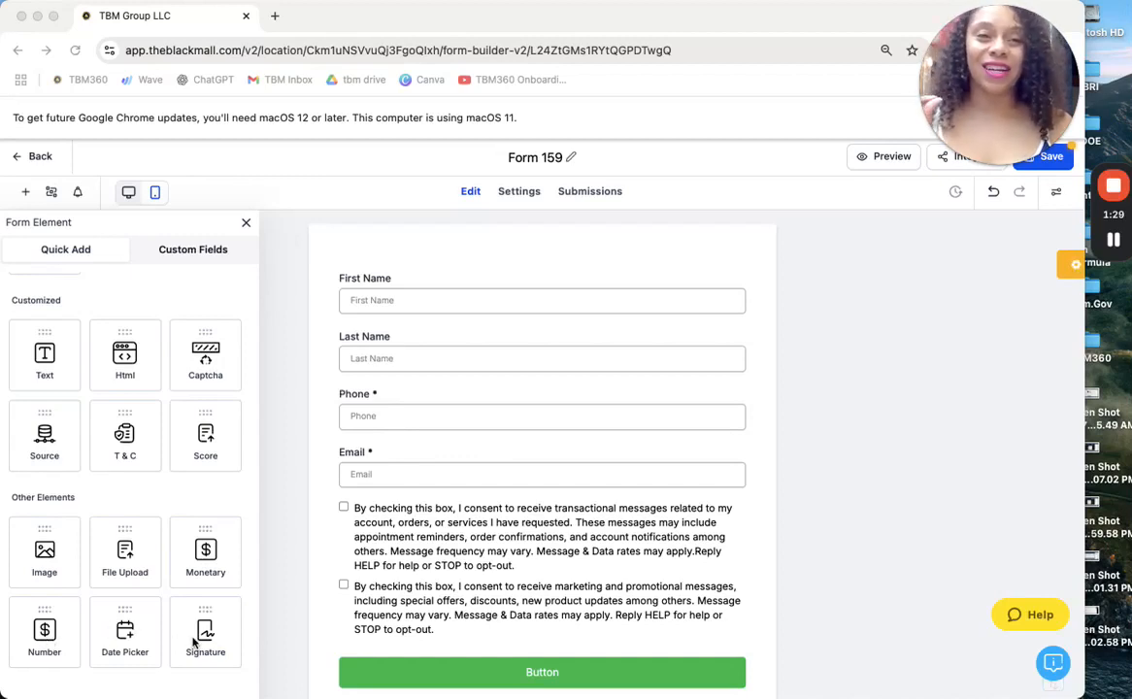
{"action": "left_click", "coordinate": [1113, 240]}
{"action": "left_click", "coordinate": [1114, 240]}
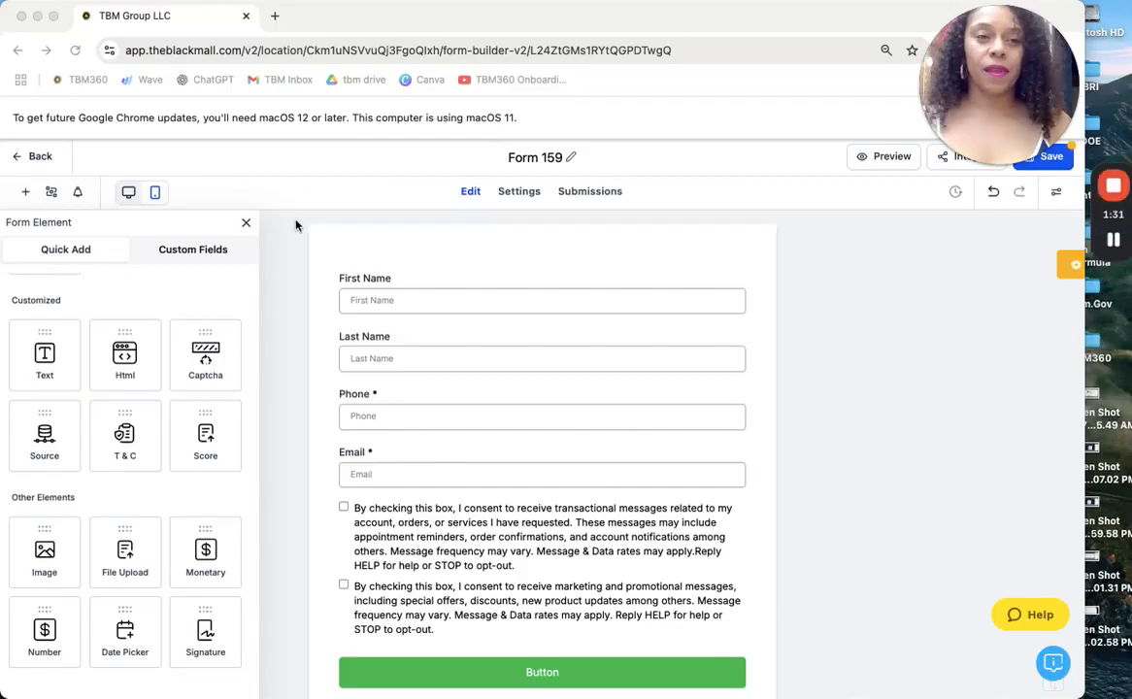
Step: Examine the field types offered for a new custom contact field, then leave without creating one
{"action": "left_click", "coordinate": [197, 253]}
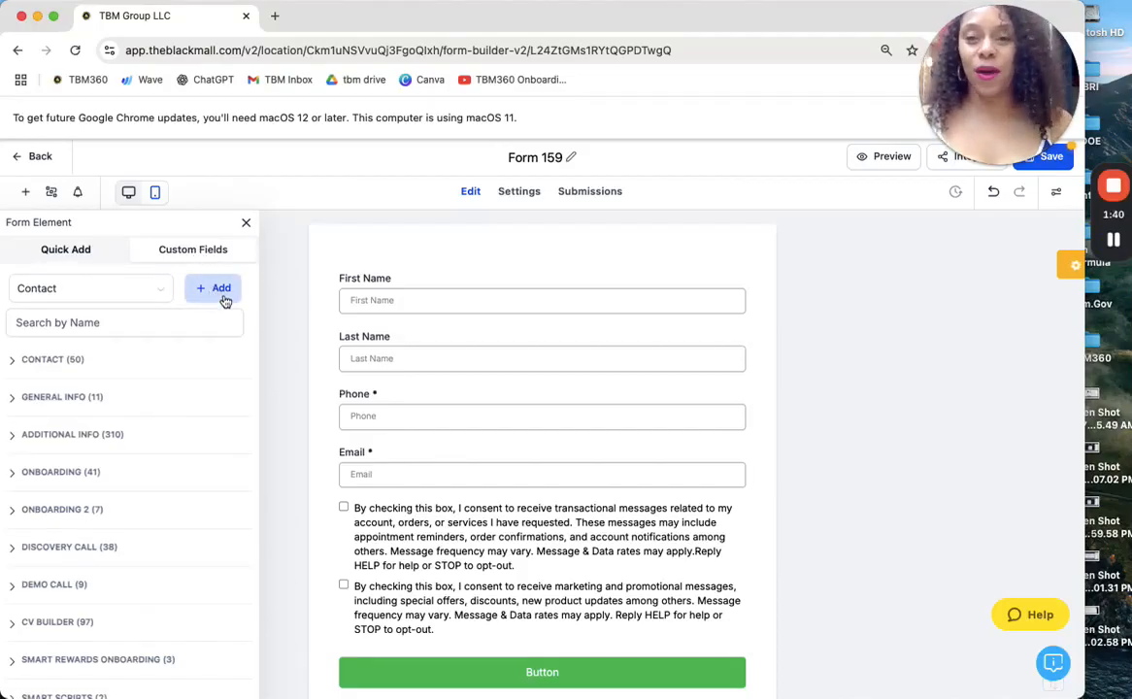
{"action": "left_click", "coordinate": [215, 296]}
{"action": "left_click", "coordinate": [217, 298]}
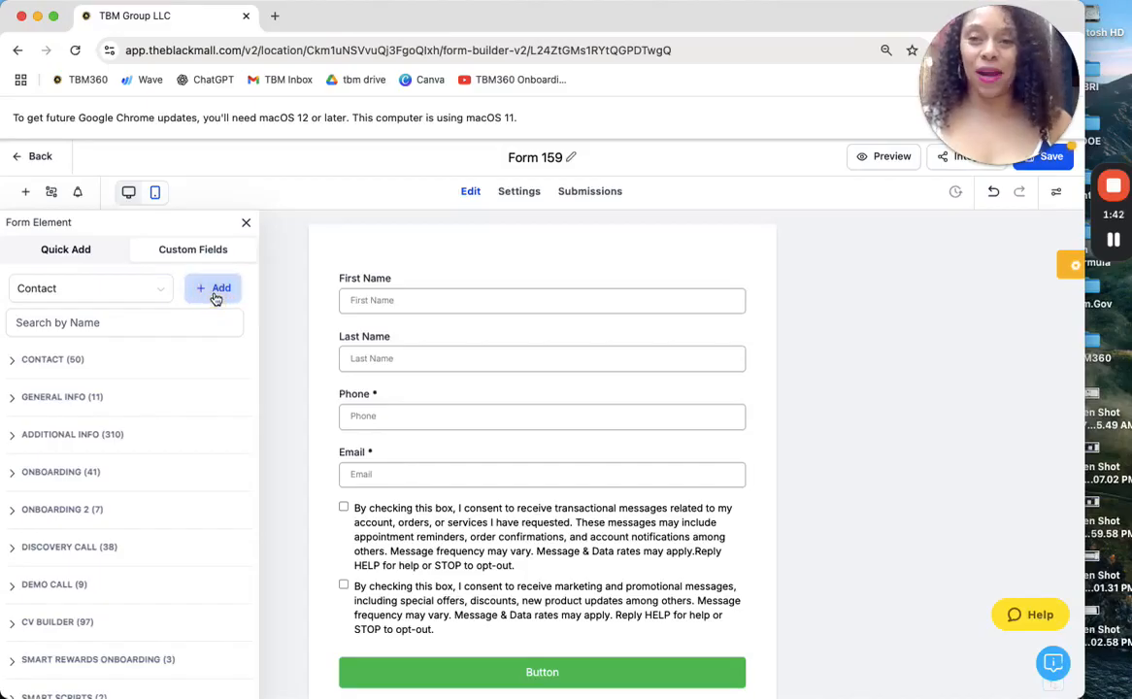
{"action": "left_click", "coordinate": [1113, 241]}
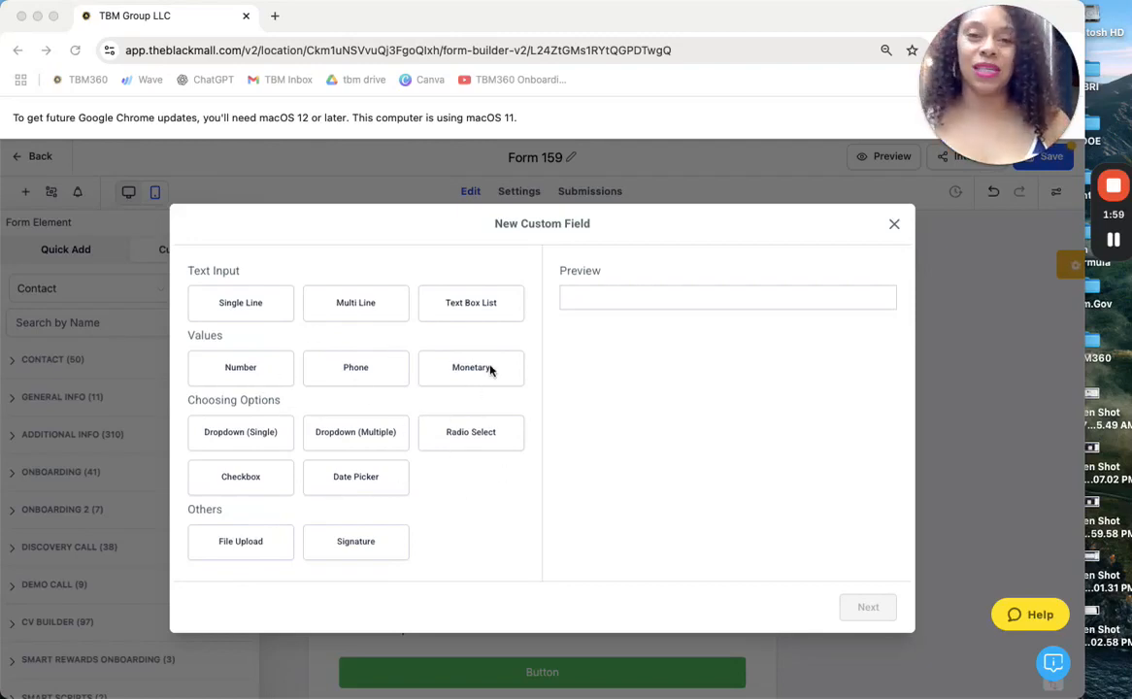
{"action": "left_click", "coordinate": [894, 225]}
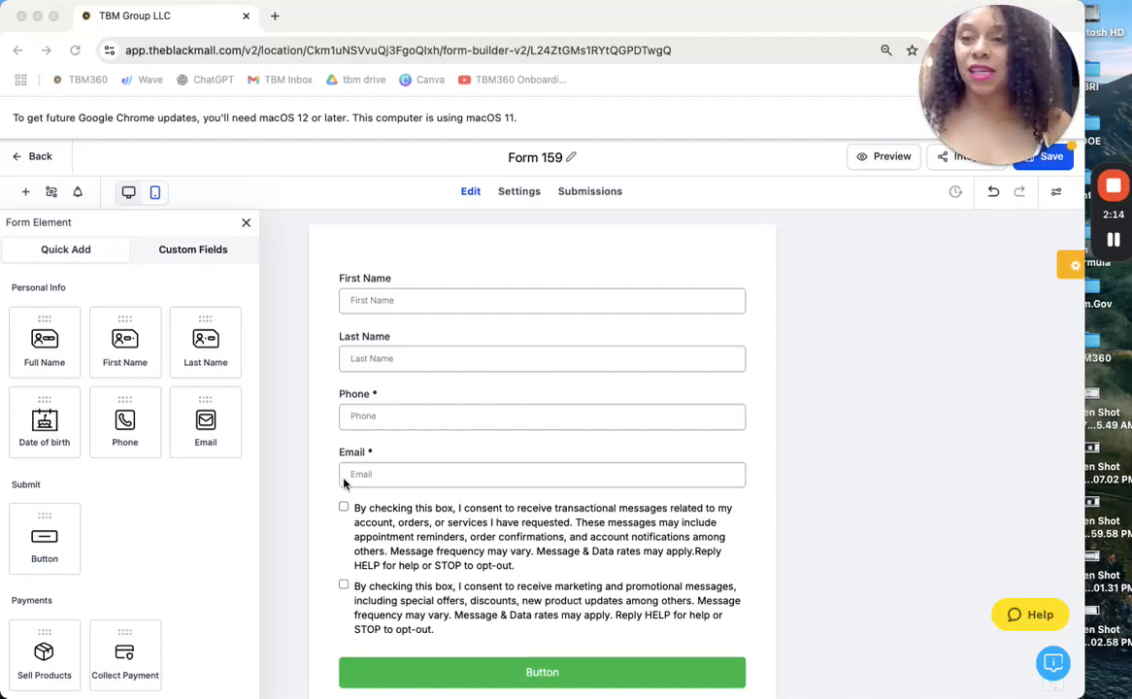
Step: Add an Address element between the Phone and Email fields, and a Website element between Phone and Address
{"action": "scroll", "coordinate": [155, 457], "scroll_direction": "down", "scroll_amount": 2}
{"action": "scroll", "coordinate": [155, 457], "scroll_direction": "down", "scroll_amount": 5}
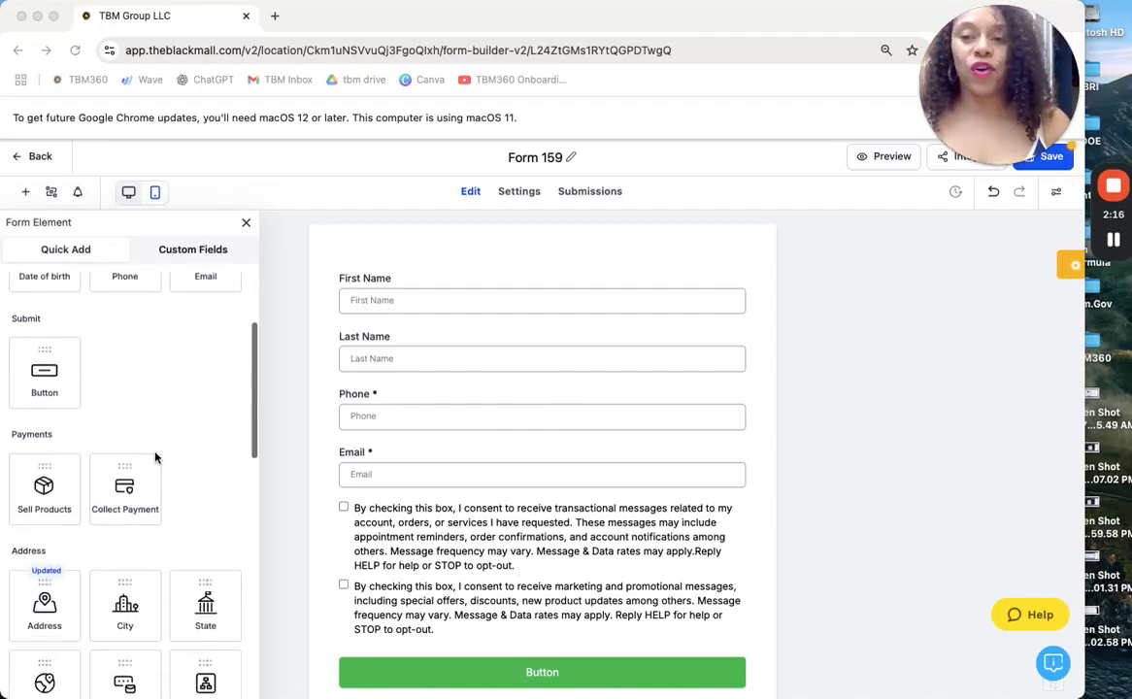
{"action": "scroll", "coordinate": [156, 457], "scroll_direction": "down", "scroll_amount": 2}
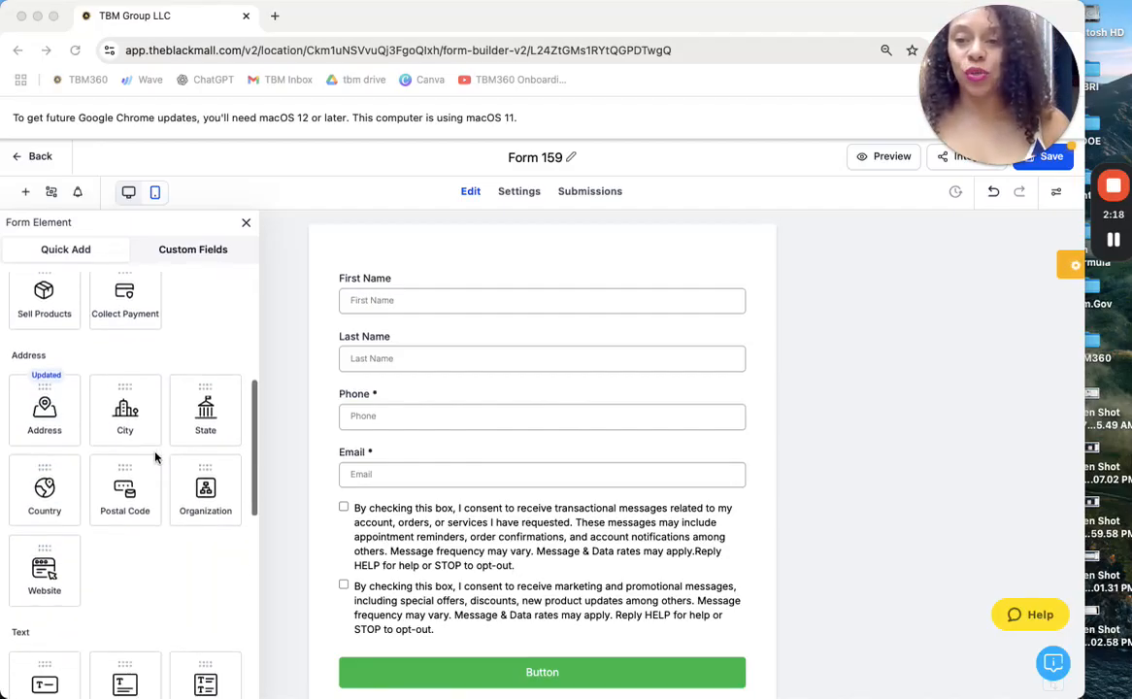
{"action": "left_click_drag", "start_coordinate": [37, 412], "coordinate": [396, 492]}
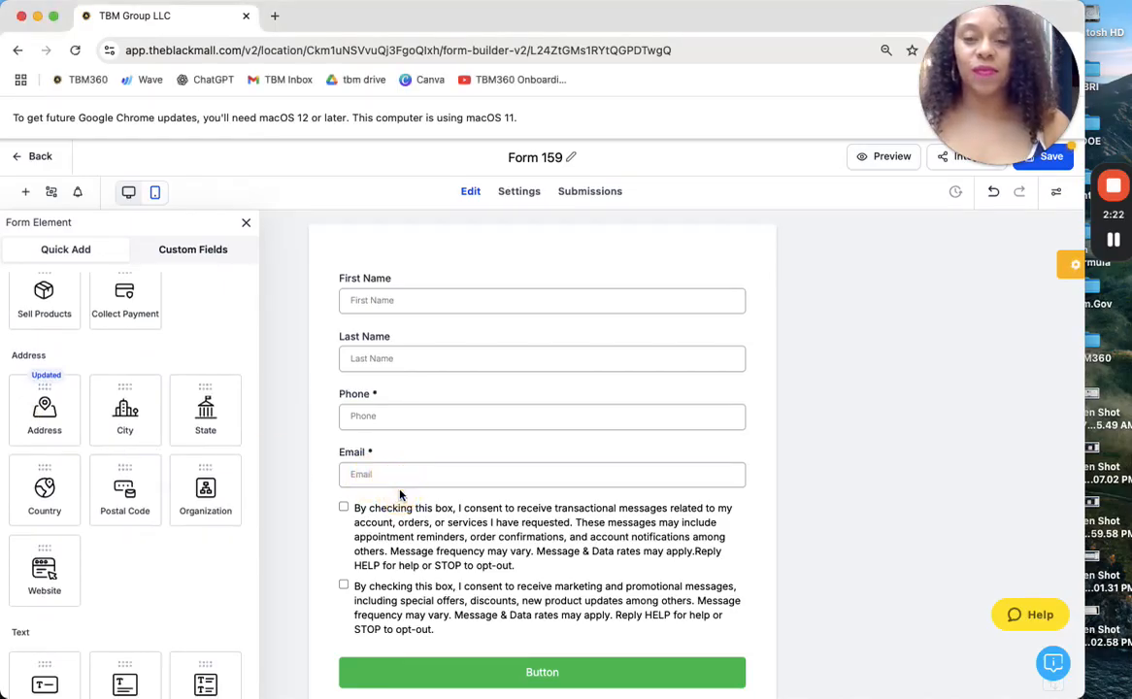
{"action": "left_click_drag", "start_coordinate": [400, 495], "coordinate": [399, 495]}
{"action": "scroll", "coordinate": [151, 497], "scroll_direction": "down", "scroll_amount": 4}
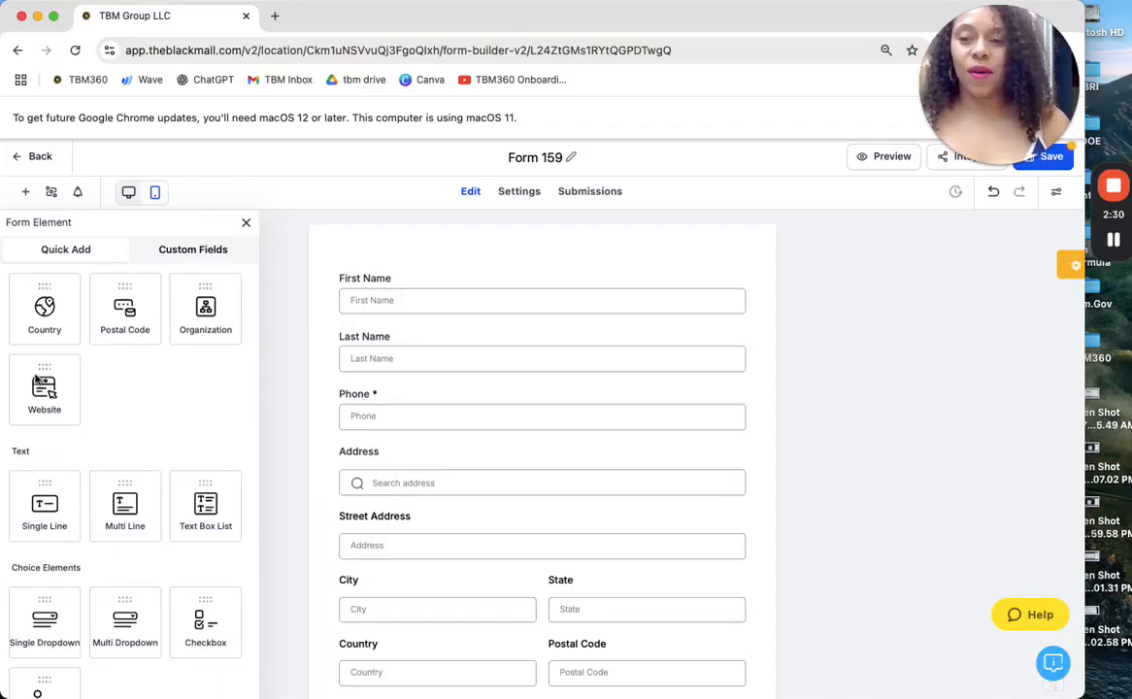
{"action": "left_click_drag", "start_coordinate": [39, 374], "coordinate": [377, 483]}
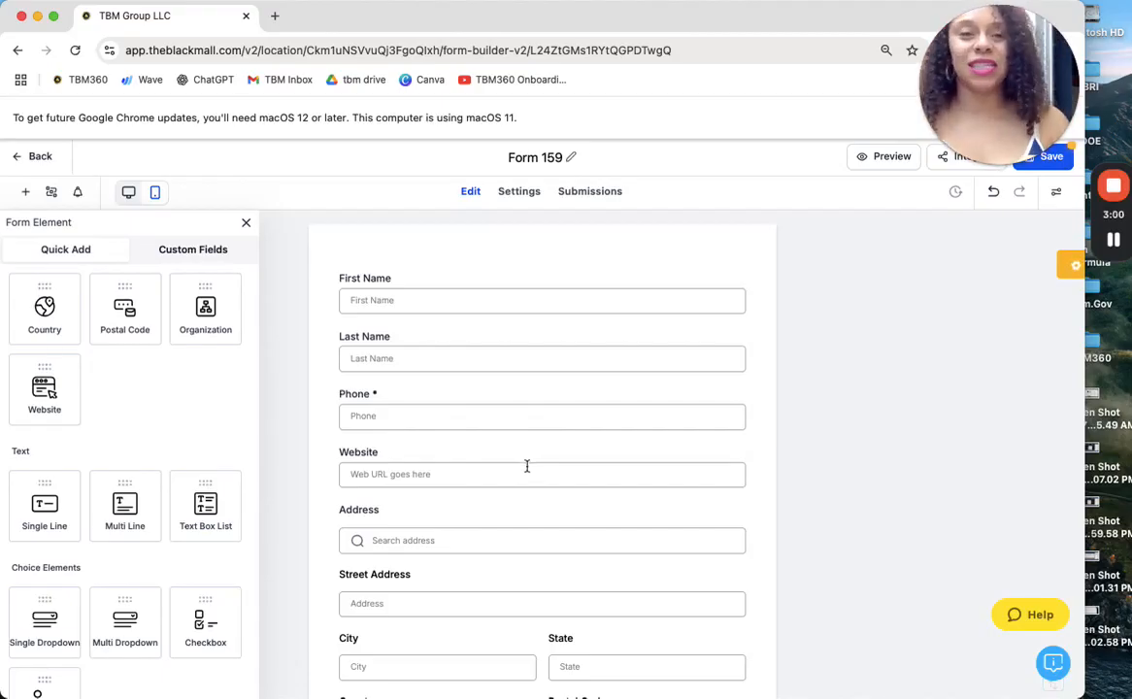
Step: Add a customized Text element at the top of the form, above the First Name field
{"action": "scroll", "coordinate": [250, 398], "scroll_direction": "down", "scroll_amount": 10}
{"action": "scroll", "coordinate": [77, 457], "scroll_direction": "up", "scroll_amount": 2}
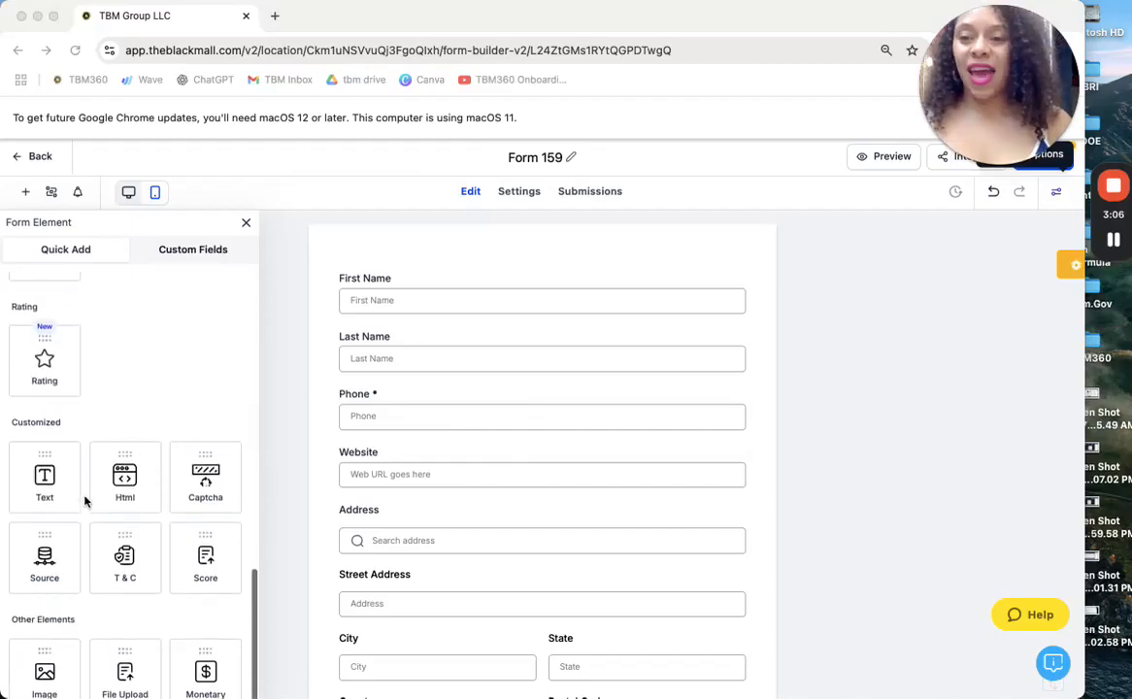
{"action": "left_click", "coordinate": [36, 474]}
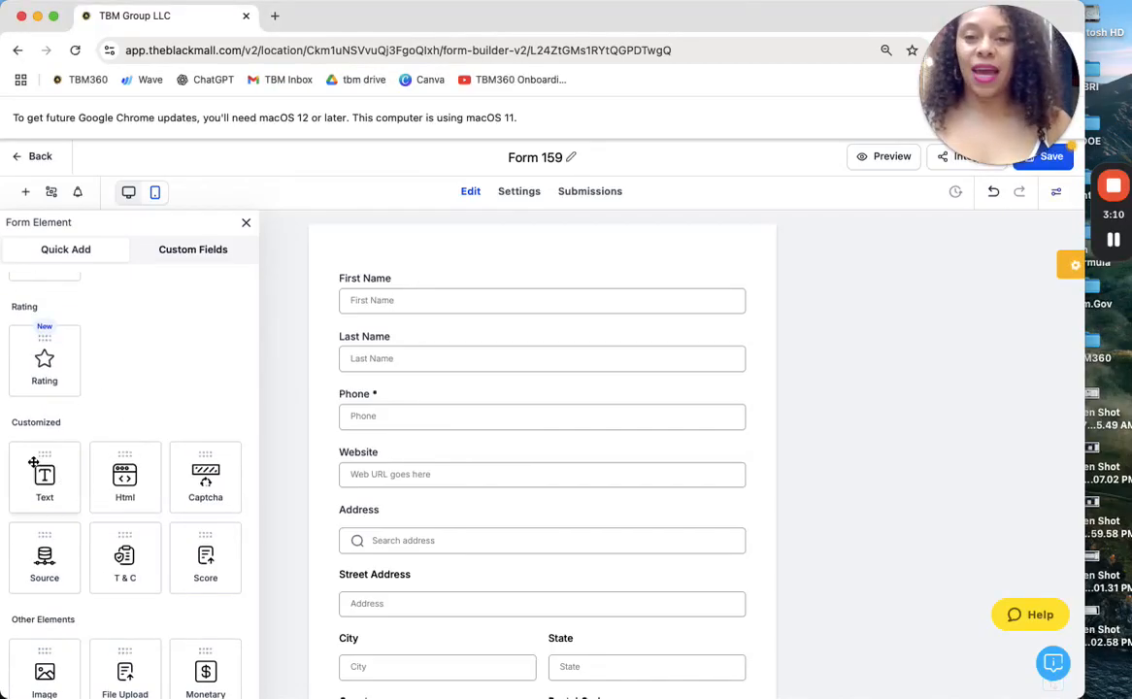
{"action": "left_click_drag", "start_coordinate": [35, 456], "coordinate": [381, 279]}
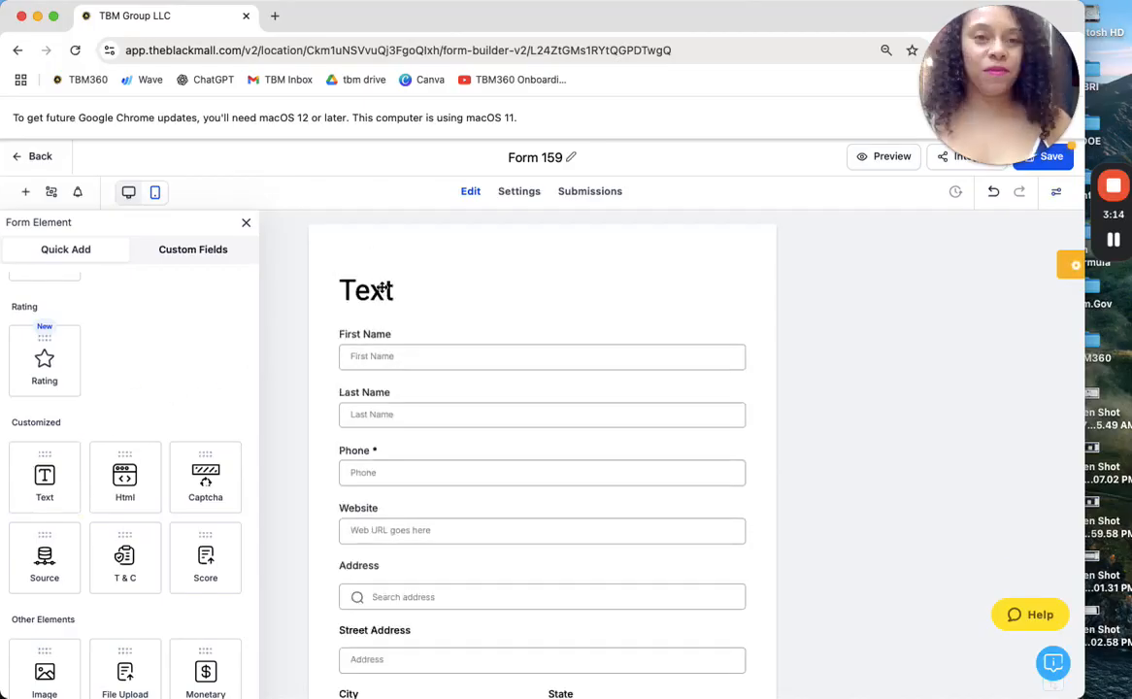
Step: Replace the placeholder text of the heading above First Name with "Join our VIP List"
{"action": "left_click", "coordinate": [372, 291]}
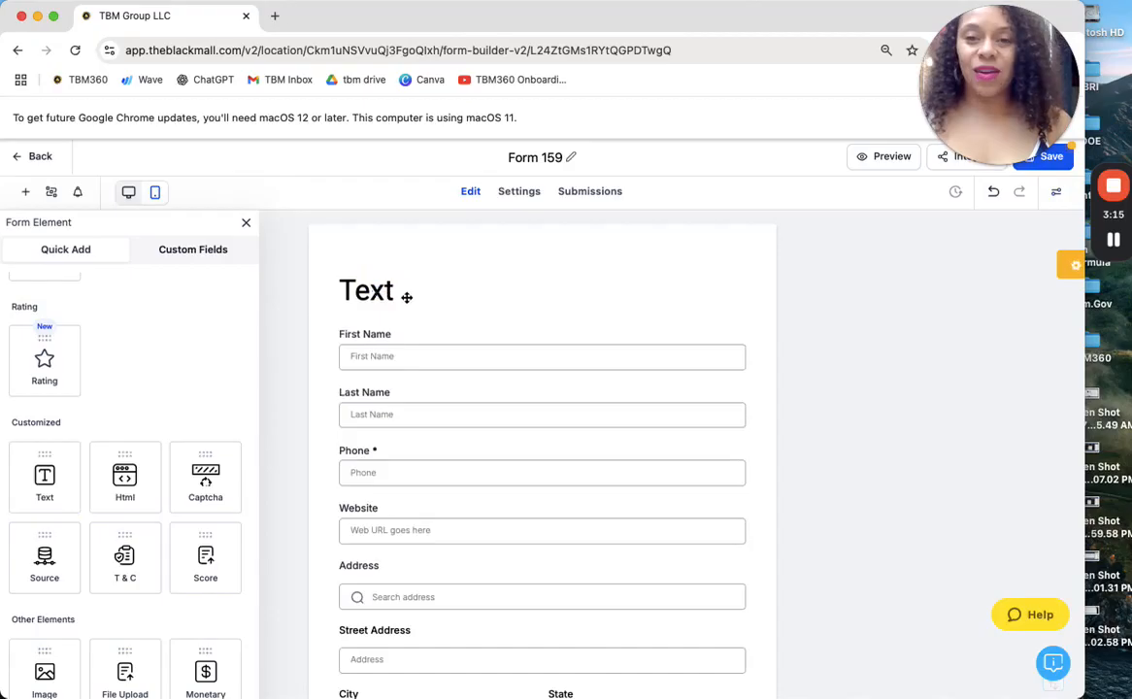
{"action": "left_click", "coordinate": [407, 297]}
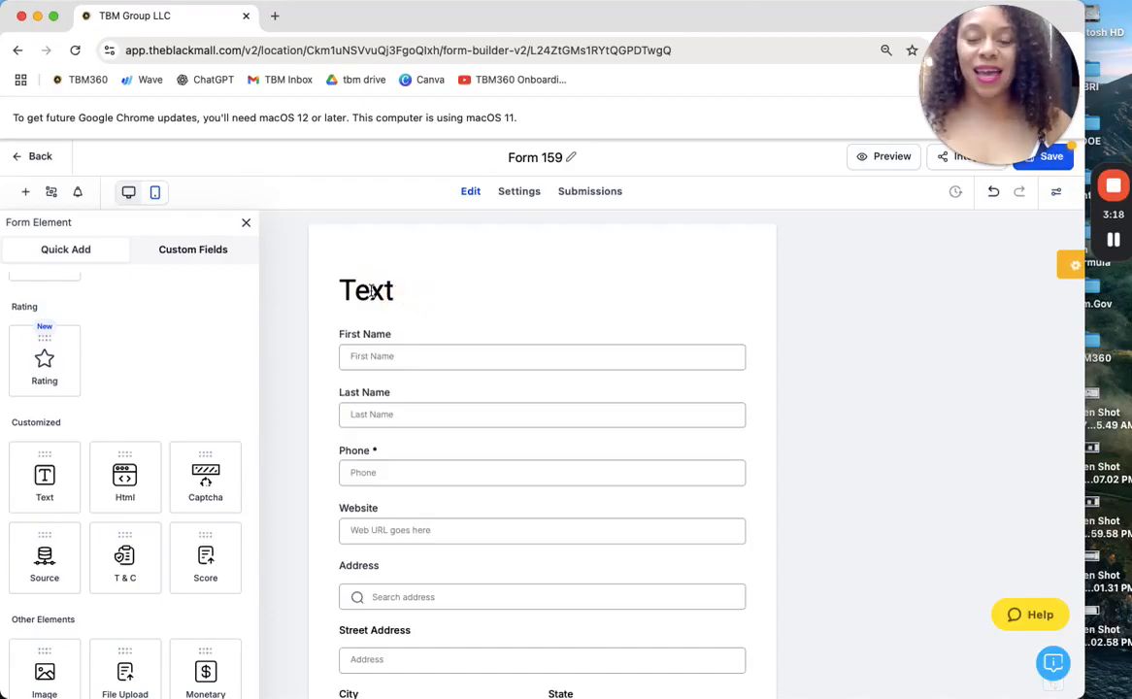
{"action": "left_click", "coordinate": [372, 292]}
{"action": "double_click", "coordinate": [376, 303]}
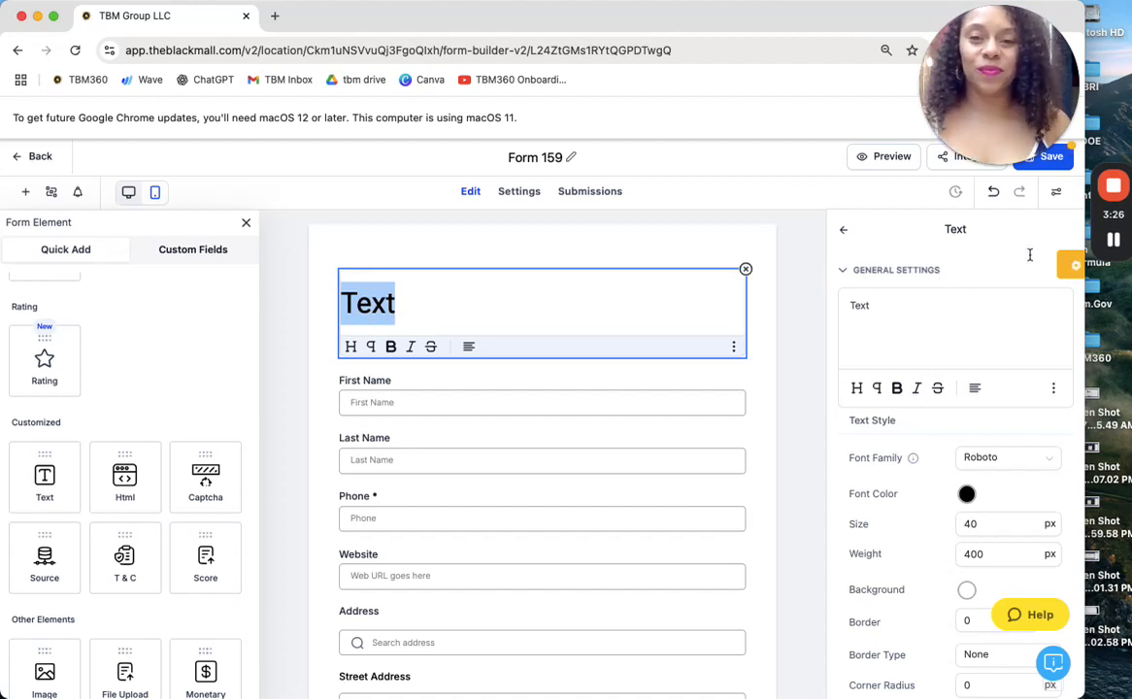
{"action": "type", "text": "Join our VIP List"}
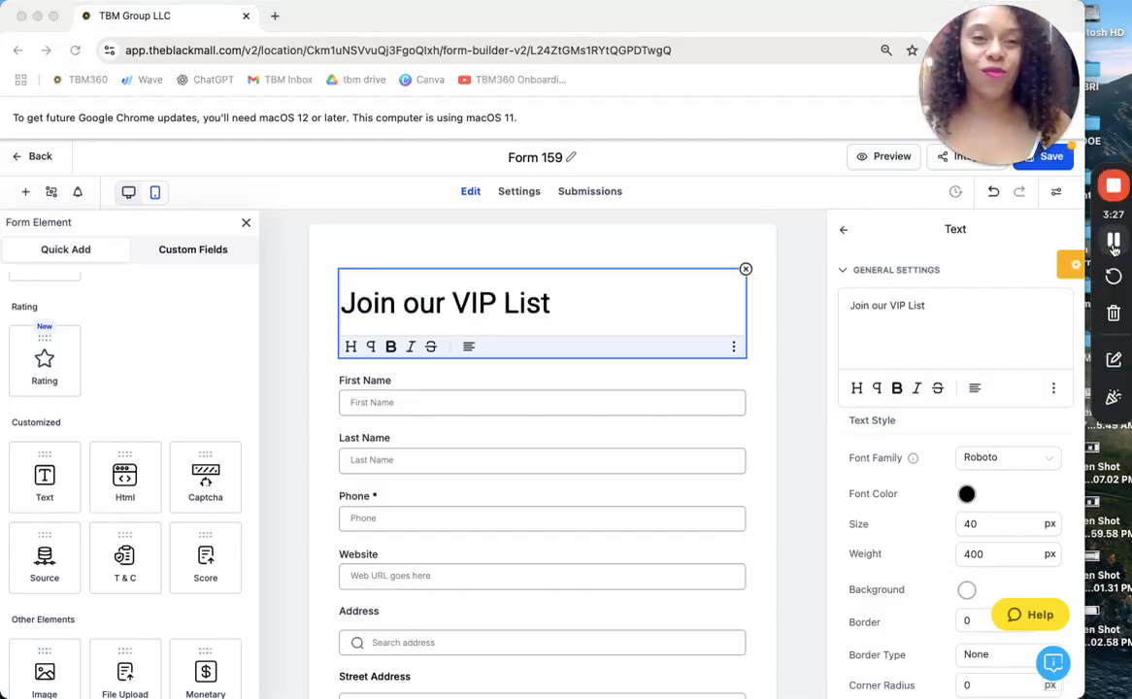
Step: Set the form's layout type to Two Column in the form style options
{"action": "scroll", "coordinate": [566, 471], "scroll_direction": "down", "scroll_amount": 2}
{"action": "scroll", "coordinate": [566, 471], "scroll_direction": "up", "scroll_amount": 2}
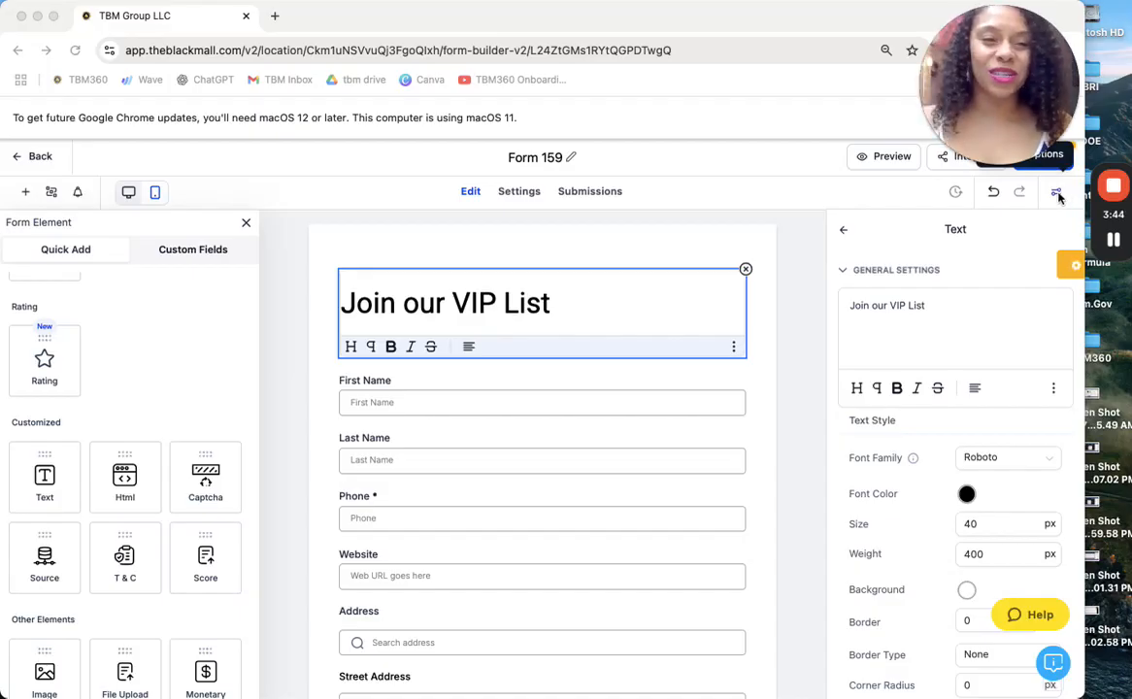
{"action": "left_click_drag", "start_coordinate": [1010, 91], "coordinate": [824, 95]}
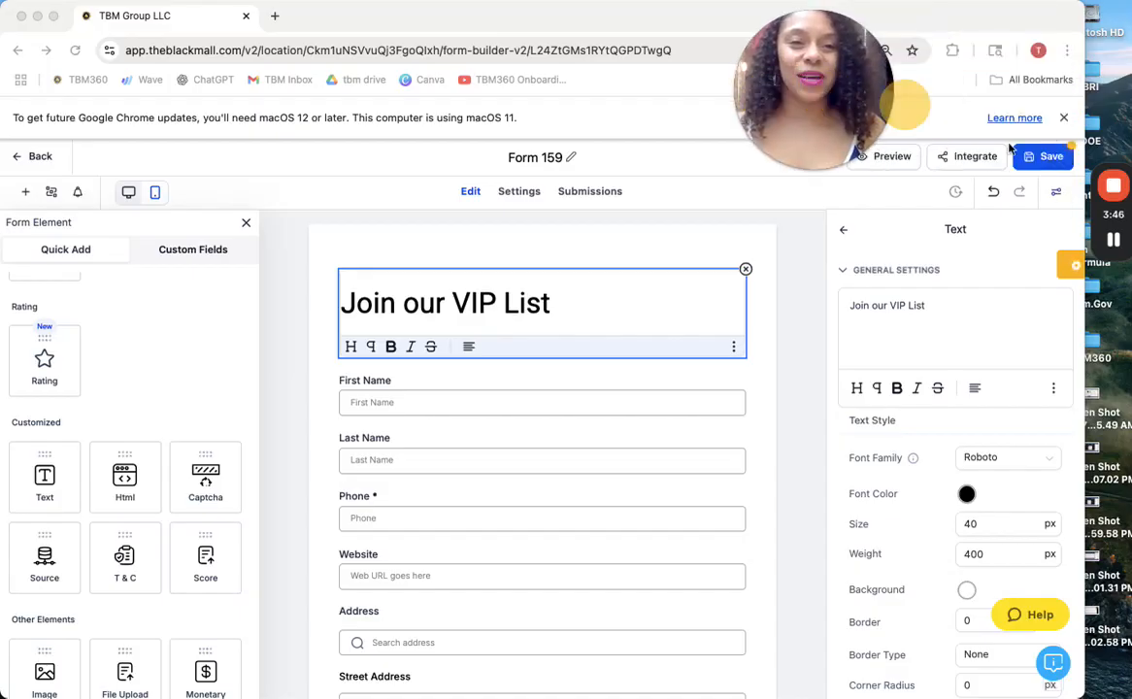
{"action": "left_click", "coordinate": [1056, 191]}
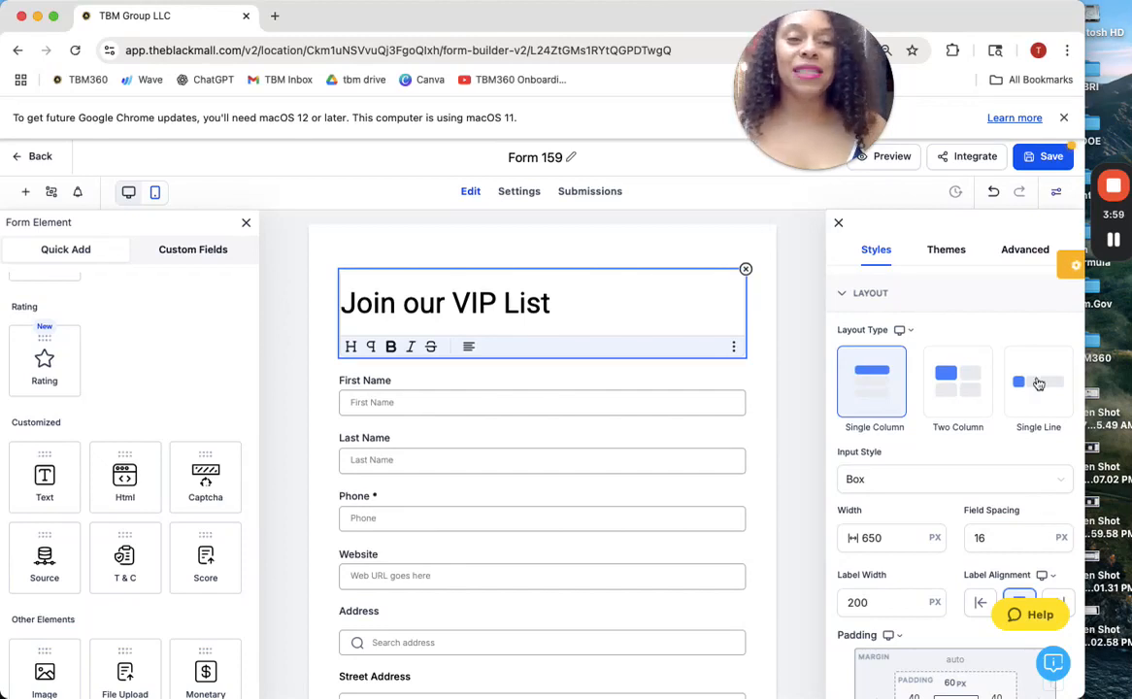
{"action": "left_click", "coordinate": [957, 381]}
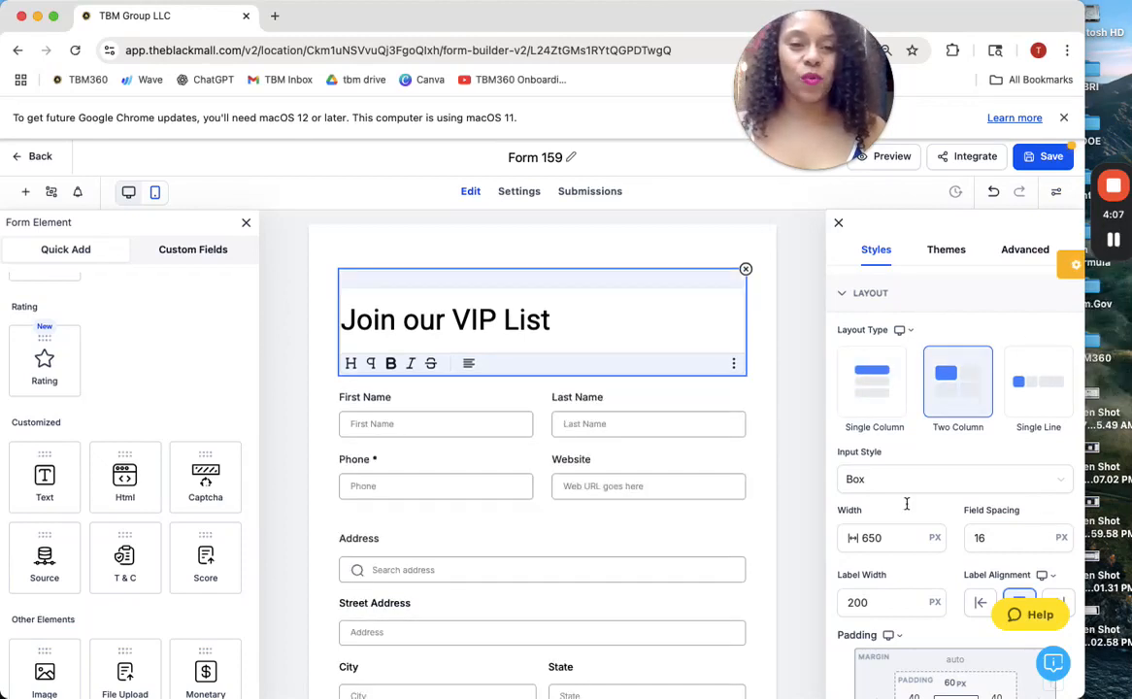
Step: Expand the form's Colors & Background style settings and examine the color, background image and header image options
{"action": "scroll", "coordinate": [907, 504], "scroll_direction": "down", "scroll_amount": 5}
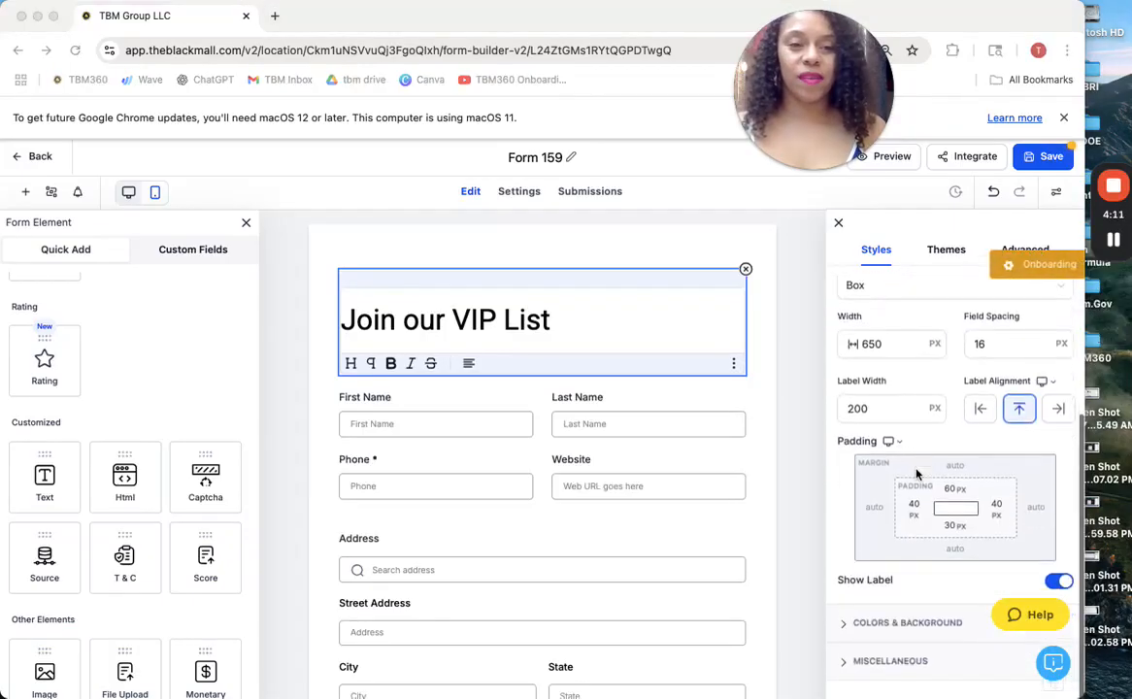
{"action": "left_click", "coordinate": [880, 627]}
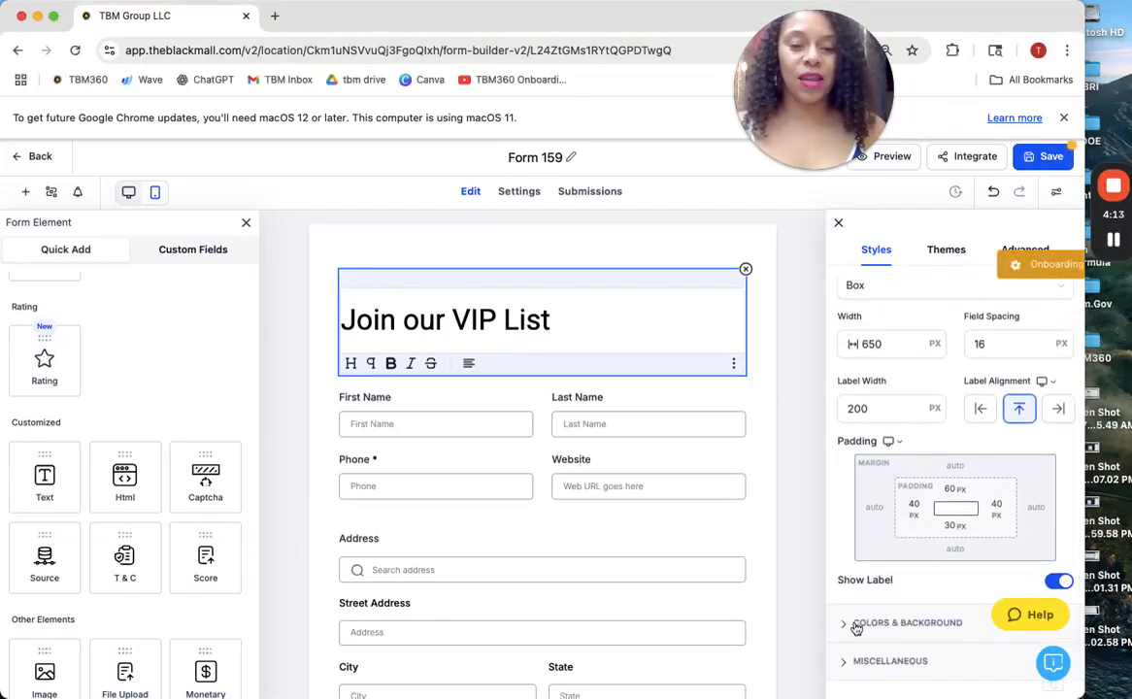
{"action": "left_click", "coordinate": [861, 624]}
{"action": "scroll", "coordinate": [861, 630], "scroll_direction": "up", "scroll_amount": 2}
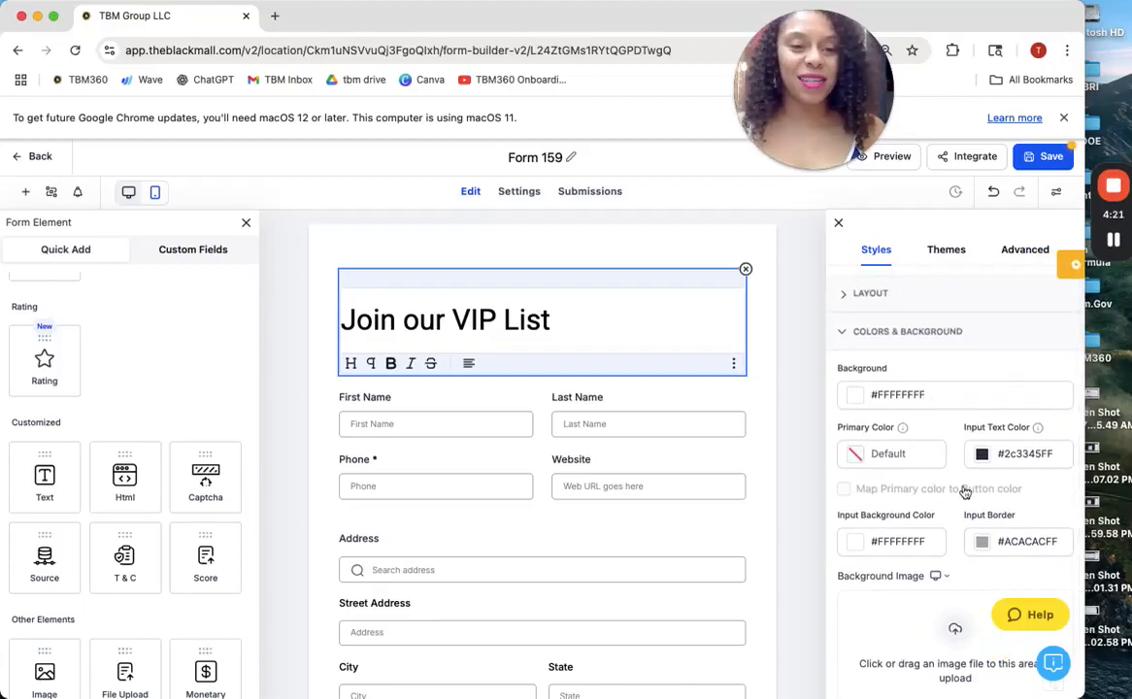
{"action": "scroll", "coordinate": [964, 490], "scroll_direction": "down", "scroll_amount": 3}
{"action": "scroll", "coordinate": [964, 490], "scroll_direction": "down", "scroll_amount": 2}
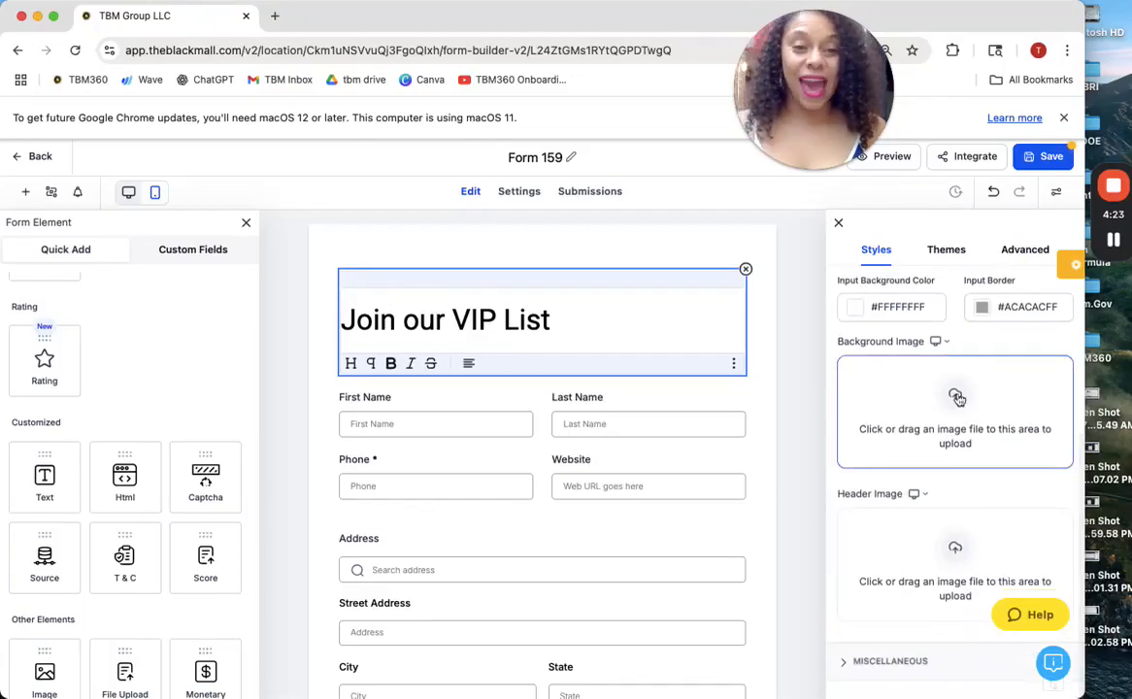
Step: Upload TBM360 background.png as the form's background image and the tbm360 header.png file as its header image
{"action": "left_click_drag", "start_coordinate": [957, 398], "coordinate": [957, 398]}
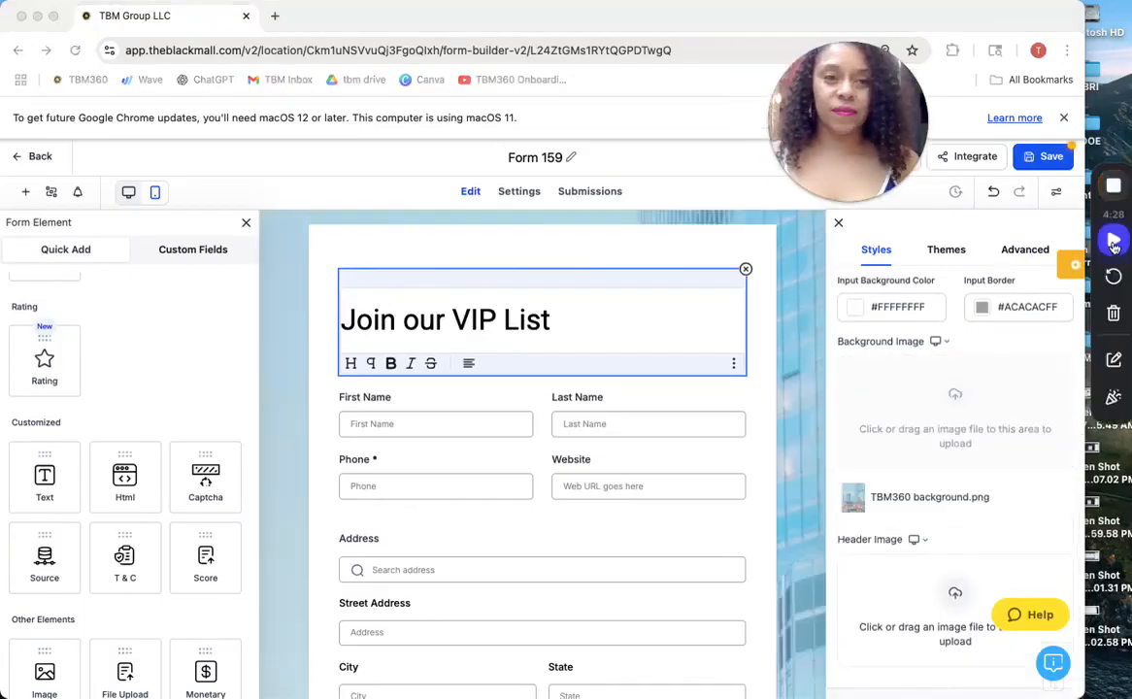
{"action": "scroll", "coordinate": [628, 529], "scroll_direction": "down", "scroll_amount": 5}
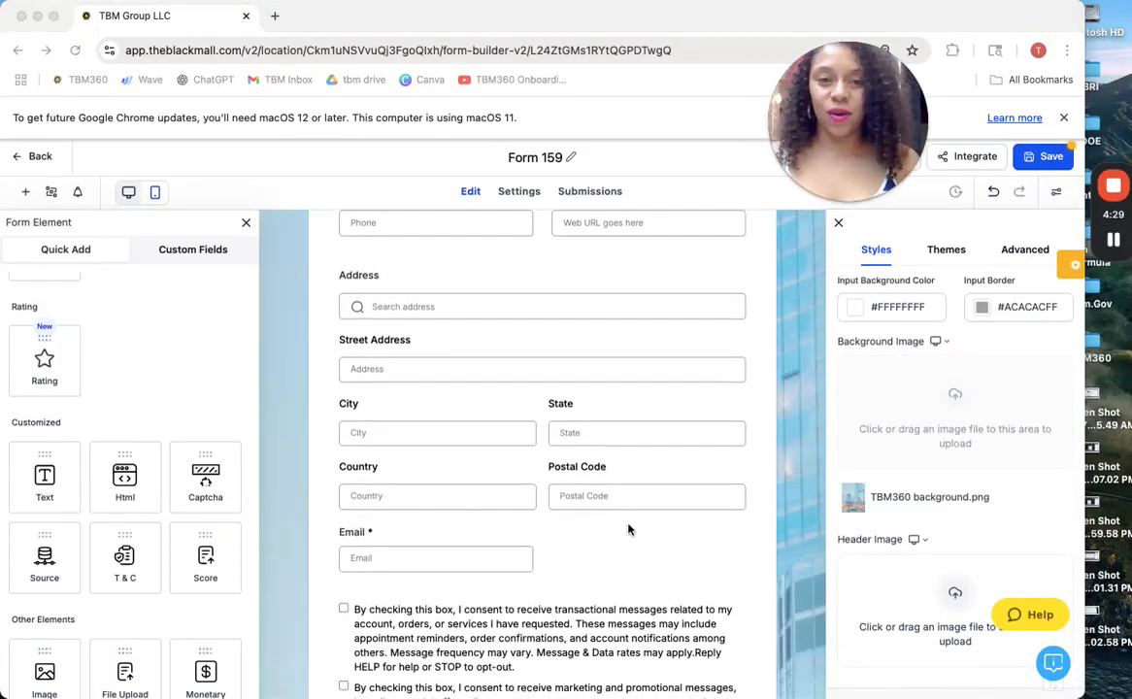
{"action": "scroll", "coordinate": [629, 528], "scroll_direction": "up", "scroll_amount": 3}
{"action": "scroll", "coordinate": [982, 498], "scroll_direction": "down", "scroll_amount": 1}
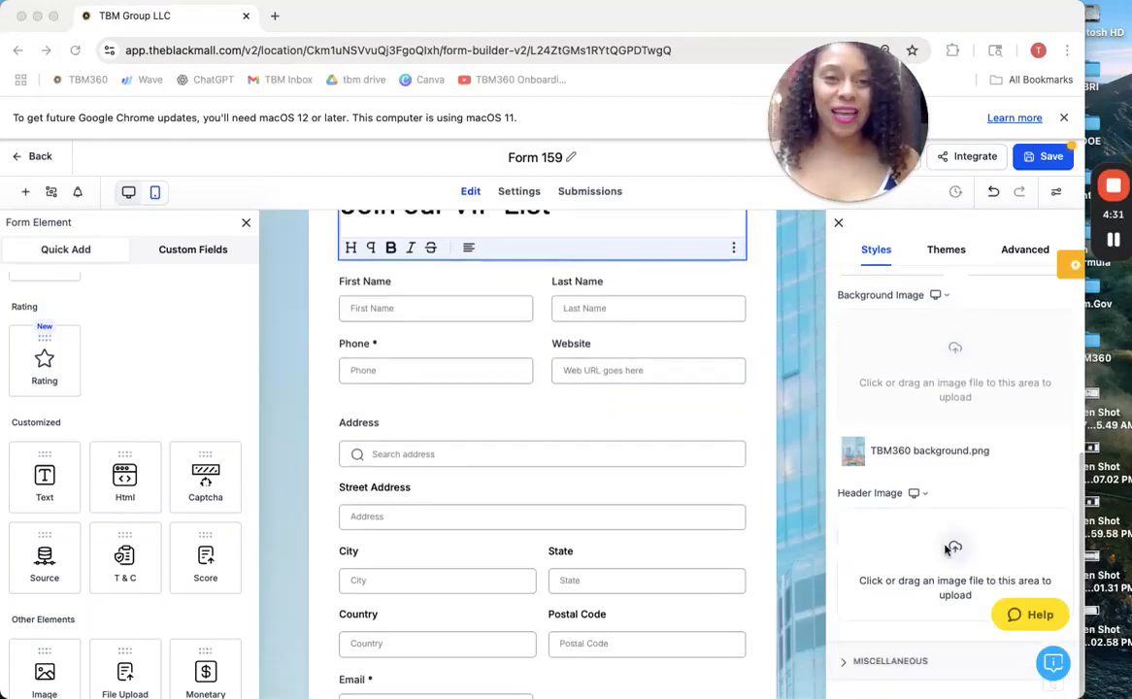
{"action": "left_click_drag", "start_coordinate": [956, 551], "coordinate": [956, 551]}
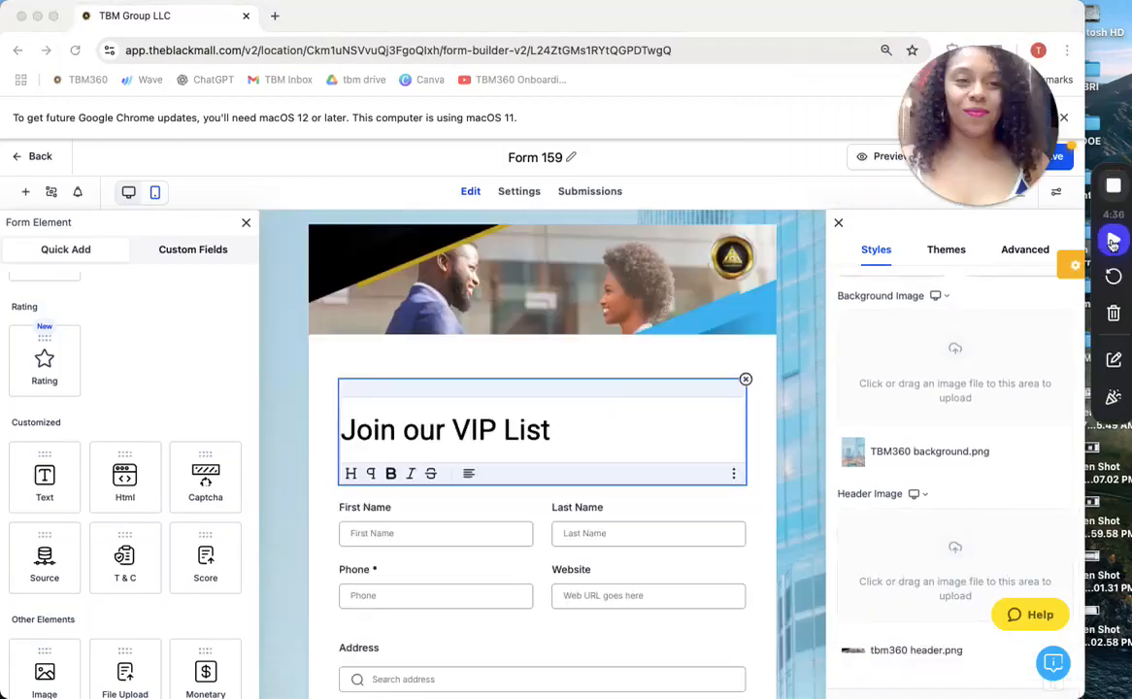
Step: Change the text of the button below the consent checkboxes to "SUBMIT"
{"action": "scroll", "coordinate": [755, 443], "scroll_direction": "down", "scroll_amount": 8}
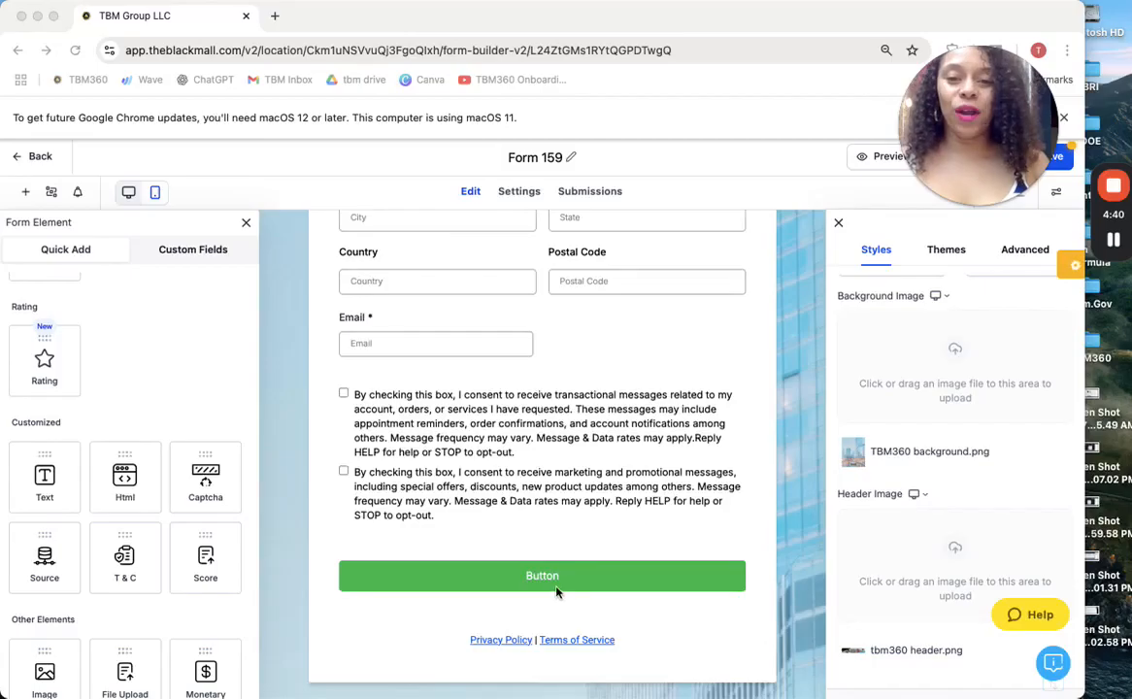
{"action": "left_click", "coordinate": [552, 578]}
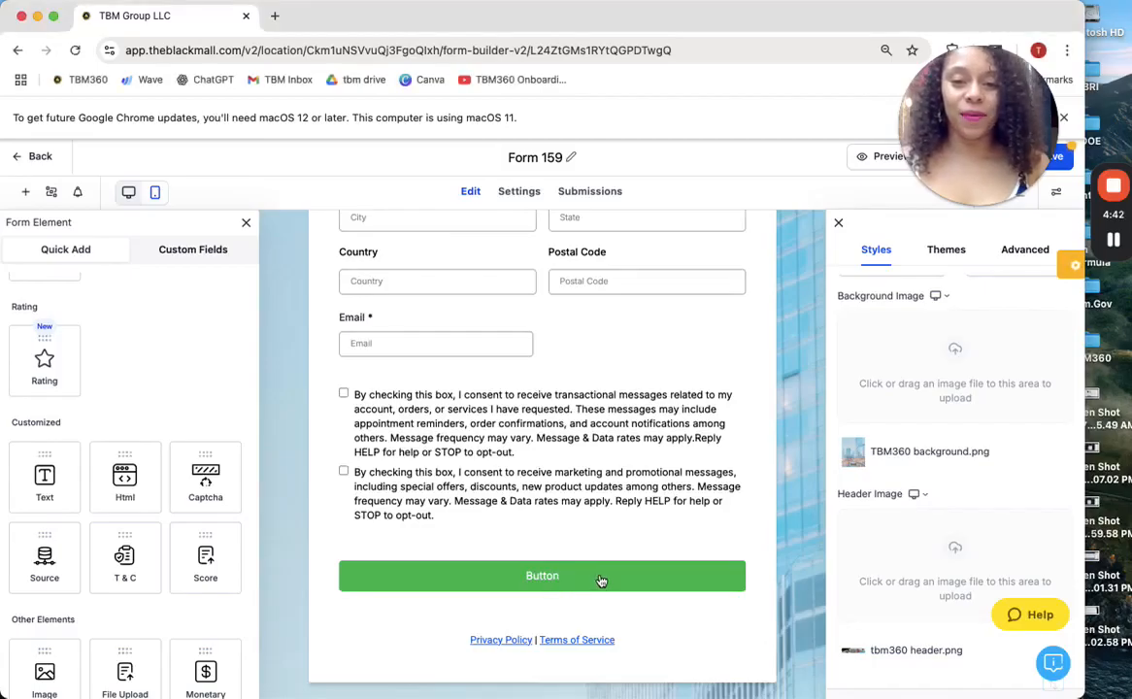
{"action": "left_click", "coordinate": [589, 579]}
{"action": "scroll", "coordinate": [905, 378], "scroll_direction": "down", "scroll_amount": 2}
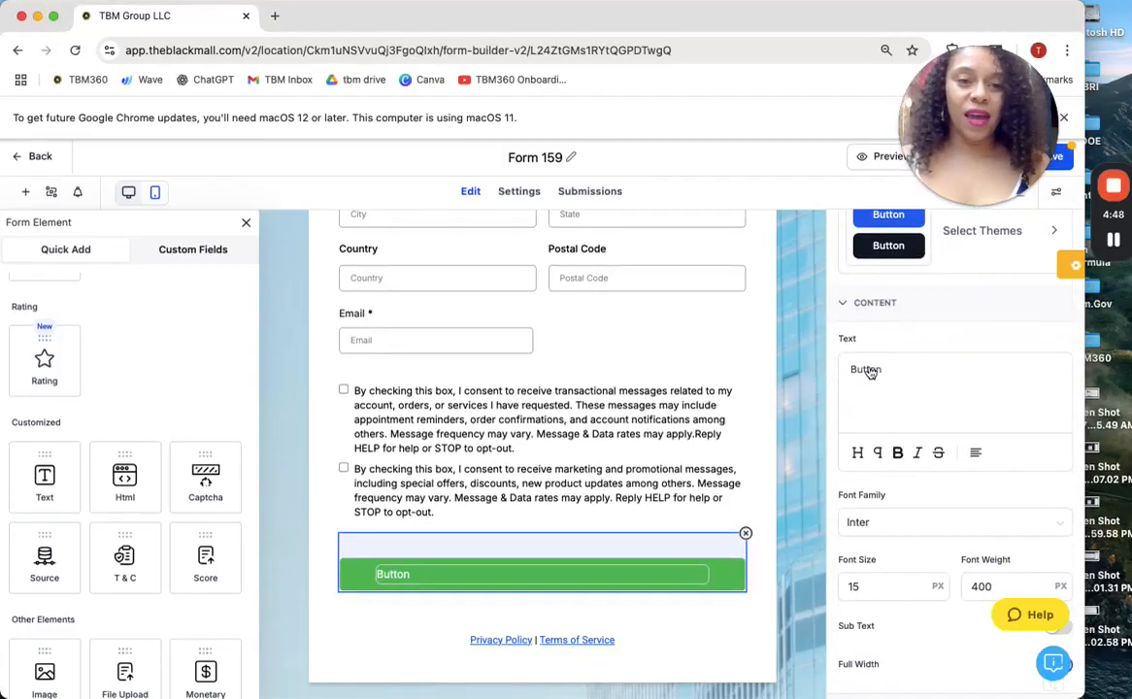
{"action": "double_click", "coordinate": [865, 368]}
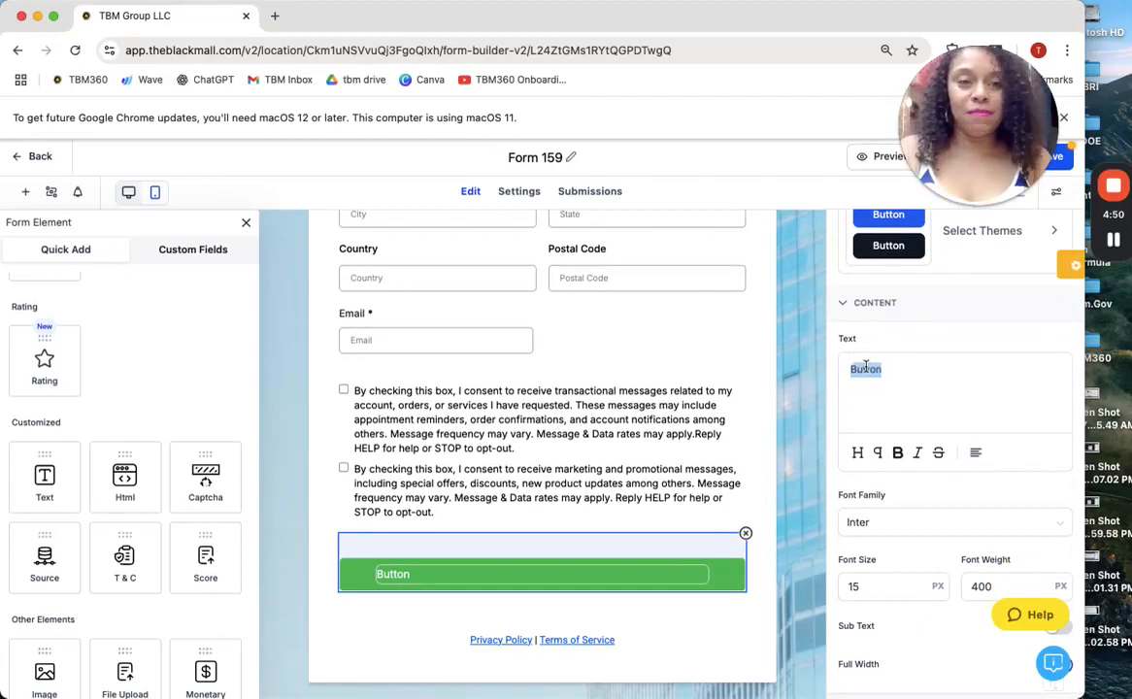
{"action": "type", "text": "SUBM"}
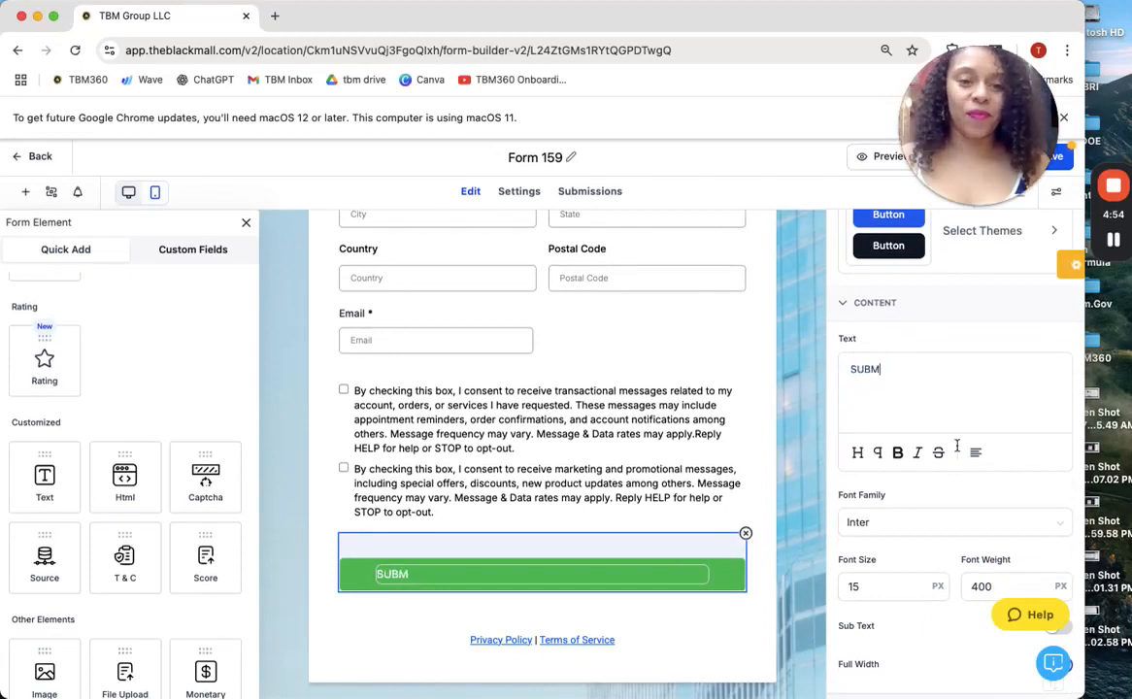
{"action": "type", "text": "IT"}
Step: Set the submit button's background color to blue #1891BDFF in its Colors & Background options
{"action": "scroll", "coordinate": [956, 446], "scroll_direction": "down", "scroll_amount": 3}
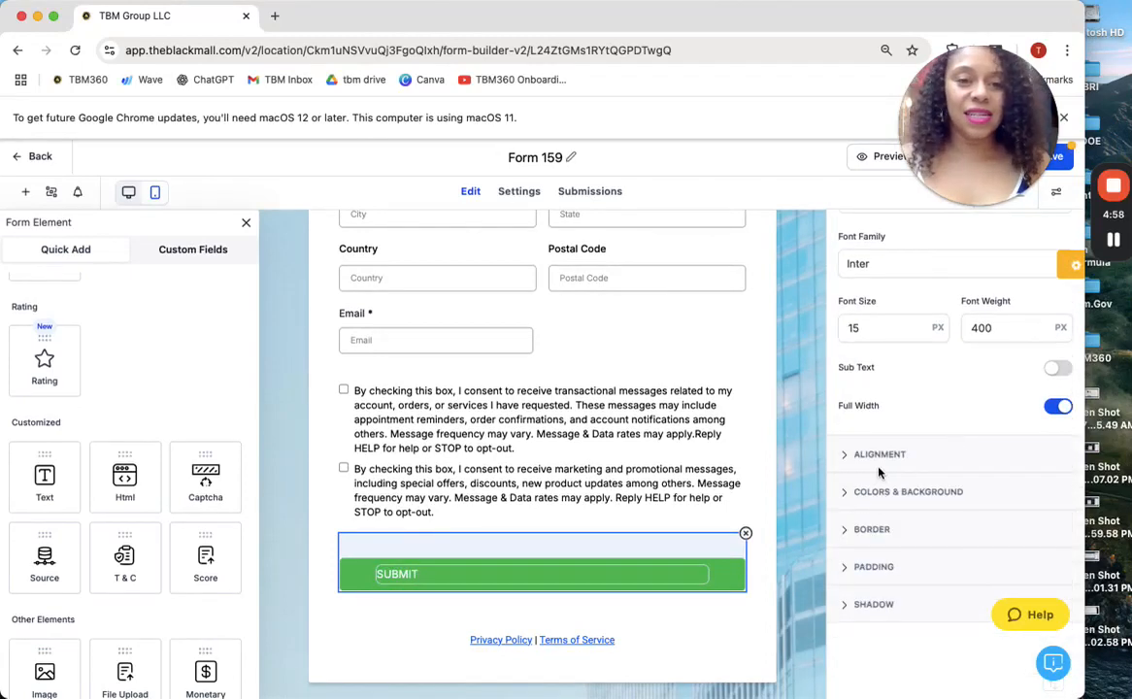
{"action": "left_click", "coordinate": [878, 458]}
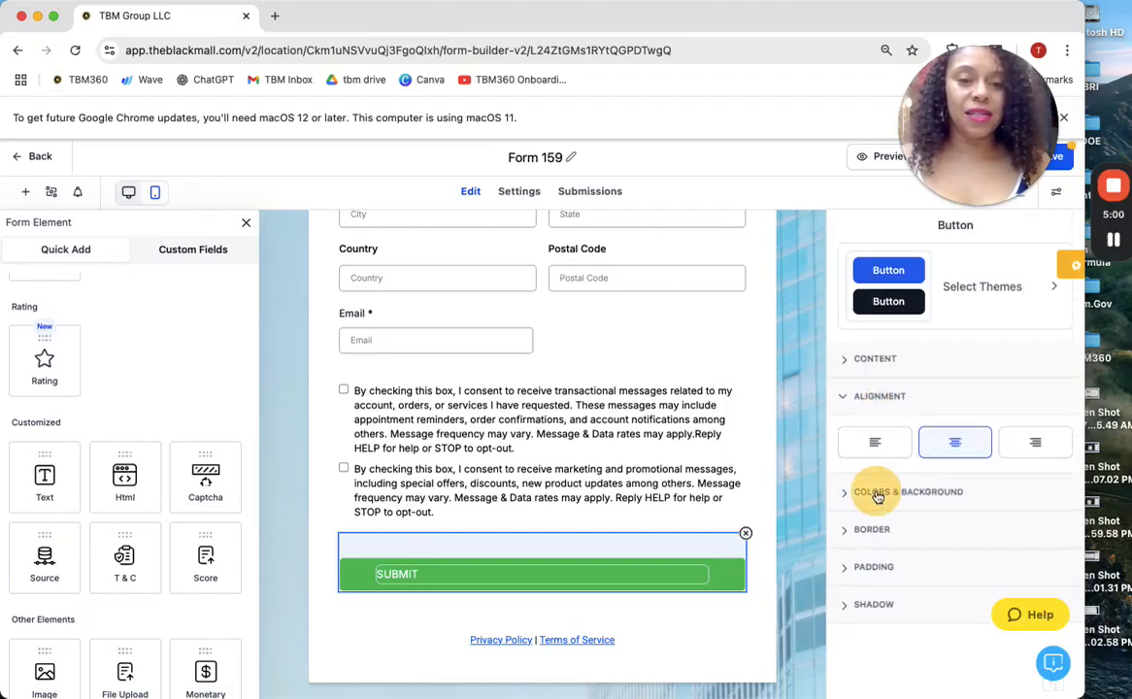
{"action": "left_click", "coordinate": [877, 493]}
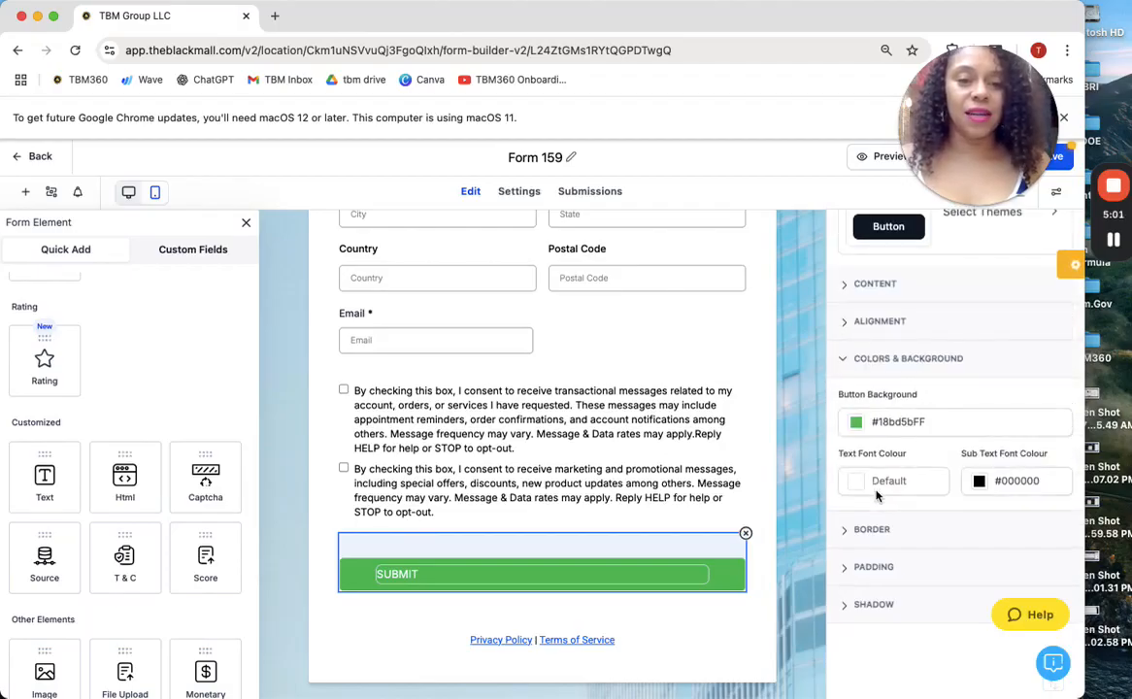
{"action": "left_click", "coordinate": [856, 424]}
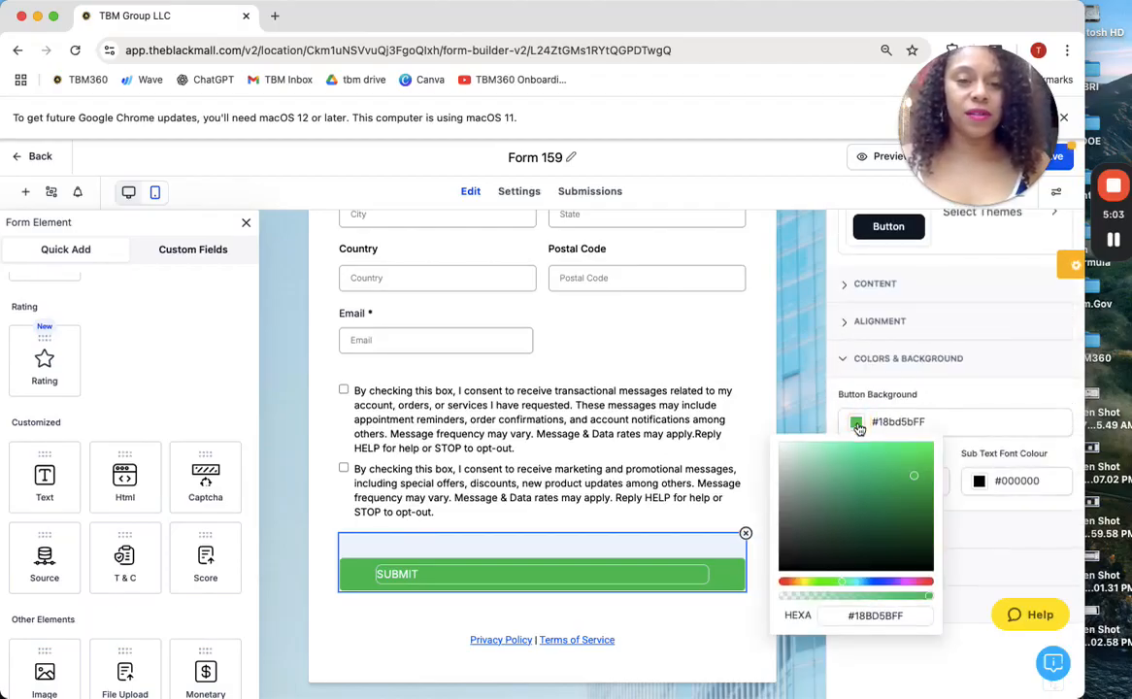
{"action": "left_click", "coordinate": [858, 583]}
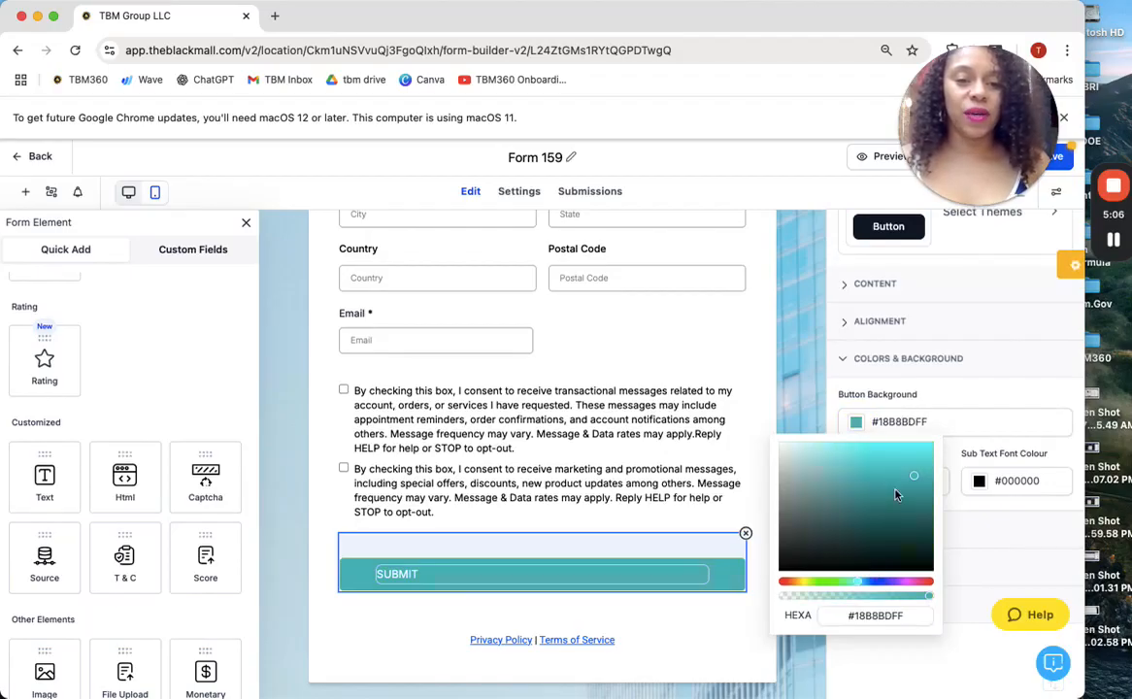
{"action": "left_click", "coordinate": [939, 379]}
{"action": "scroll", "coordinate": [609, 501], "scroll_direction": "up", "scroll_amount": 1}
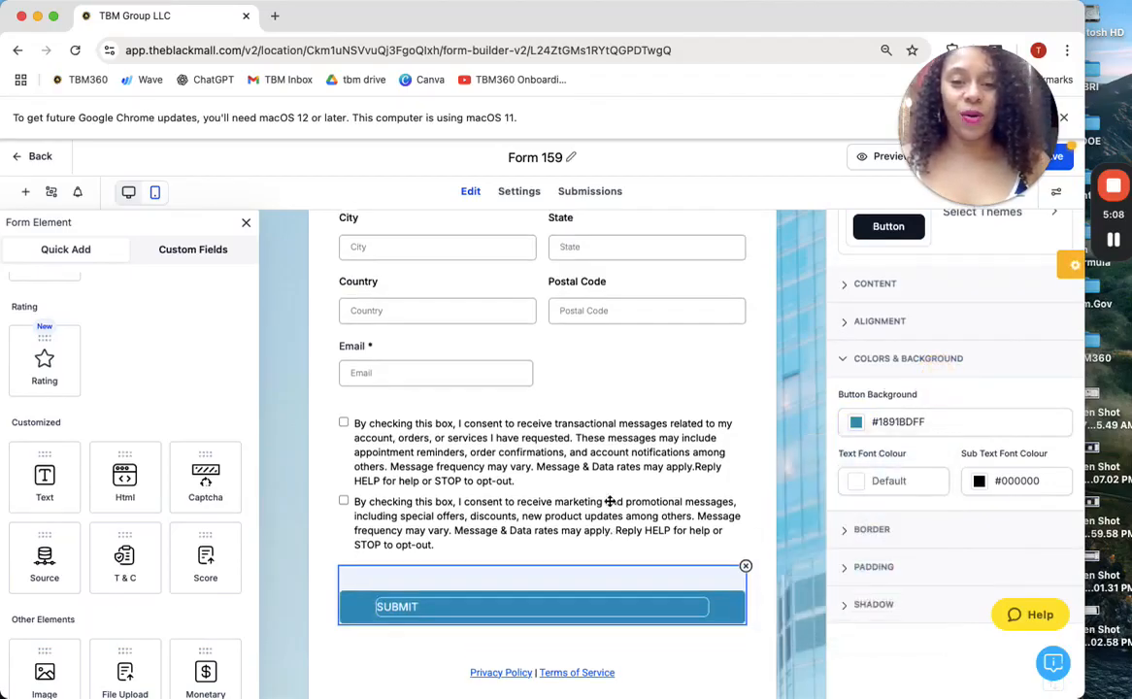
{"action": "scroll", "coordinate": [609, 500], "scroll_direction": "up", "scroll_amount": 1}
{"action": "left_click_drag", "start_coordinate": [842, 156], "coordinate": [681, 157]}
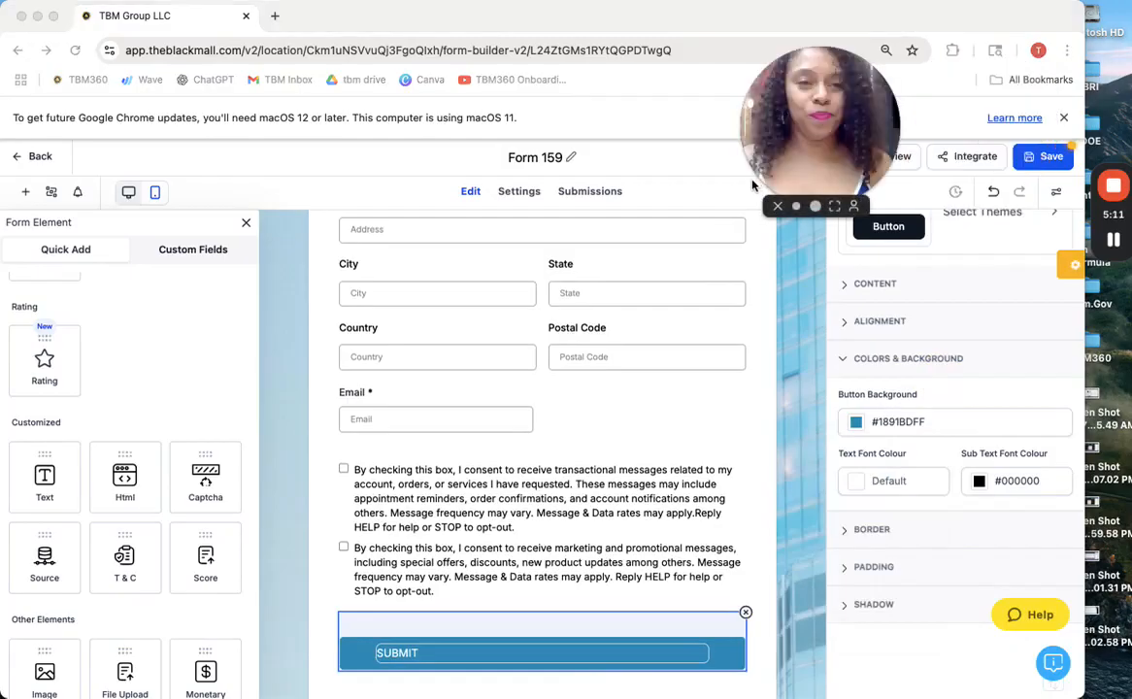
{"action": "left_click_drag", "start_coordinate": [753, 184], "coordinate": [634, 164]}
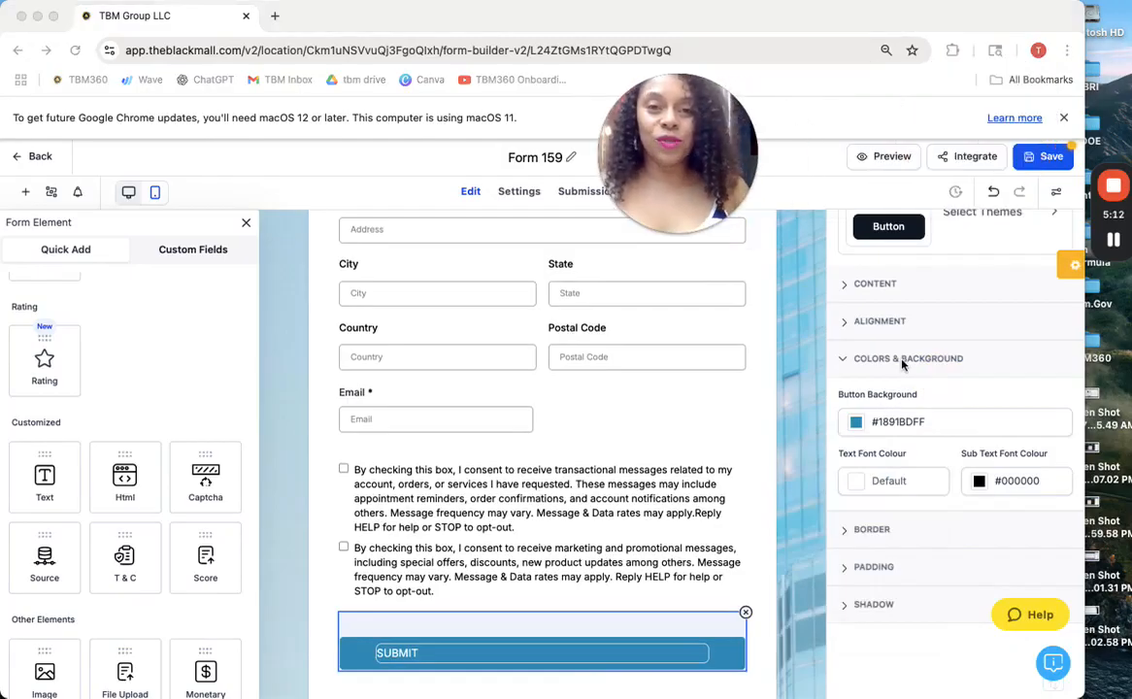
{"action": "scroll", "coordinate": [690, 374], "scroll_direction": "up", "scroll_amount": 10}
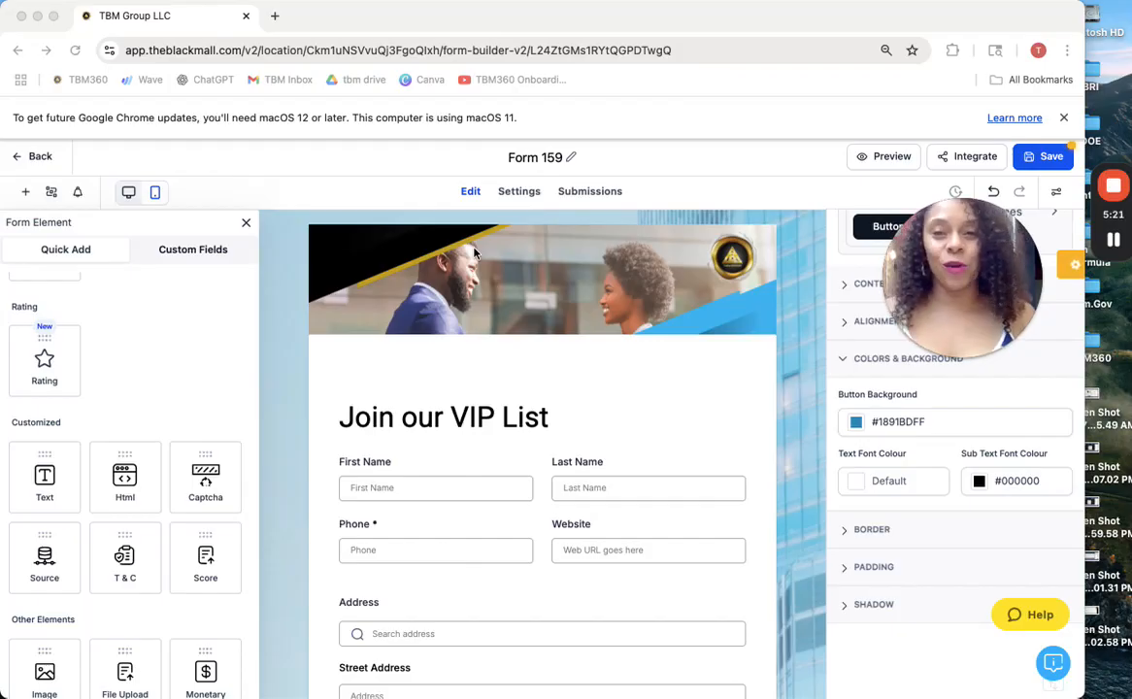
Step: In the form's settings, preview the Open URL and Order Confirmation choices for On Submit, and return the selection to Message
{"action": "left_click", "coordinate": [518, 192]}
{"action": "mouse_move", "coordinate": [1118, 240]}
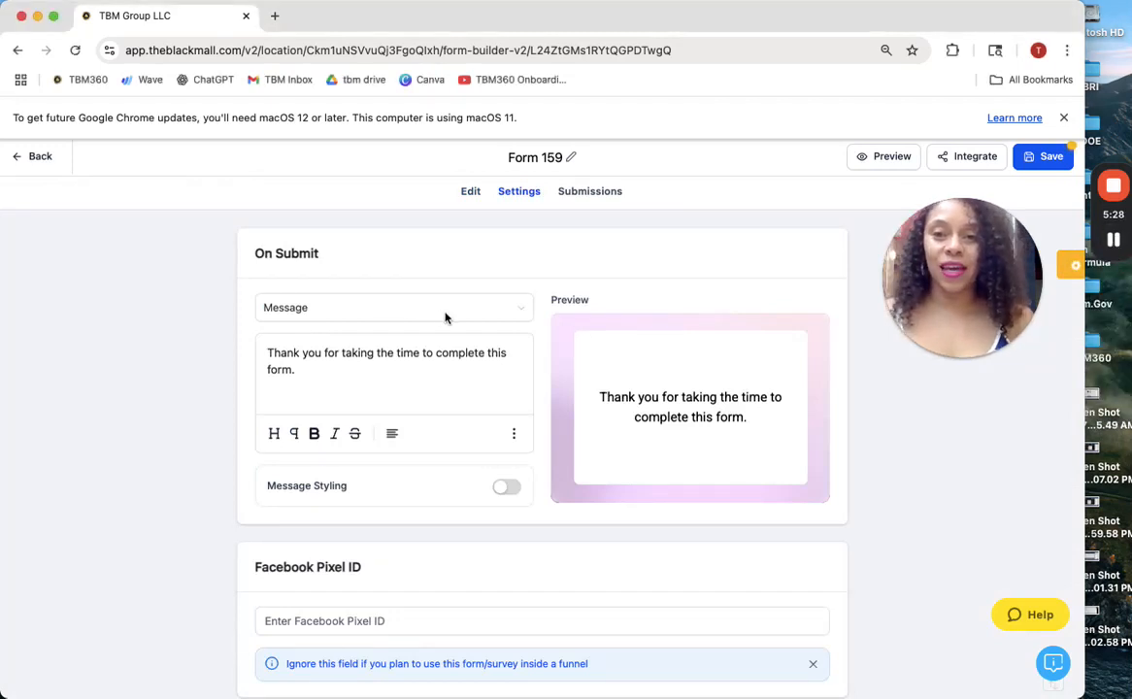
{"action": "left_click", "coordinate": [520, 311]}
{"action": "left_click", "coordinate": [294, 338]}
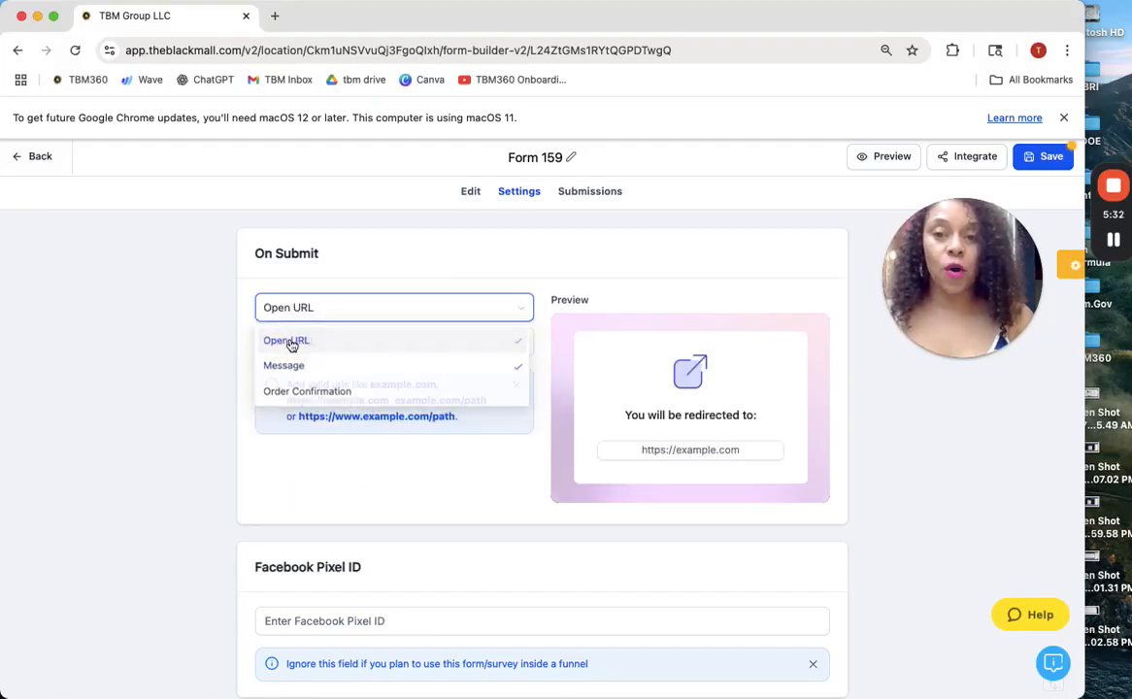
{"action": "left_click", "coordinate": [455, 309]}
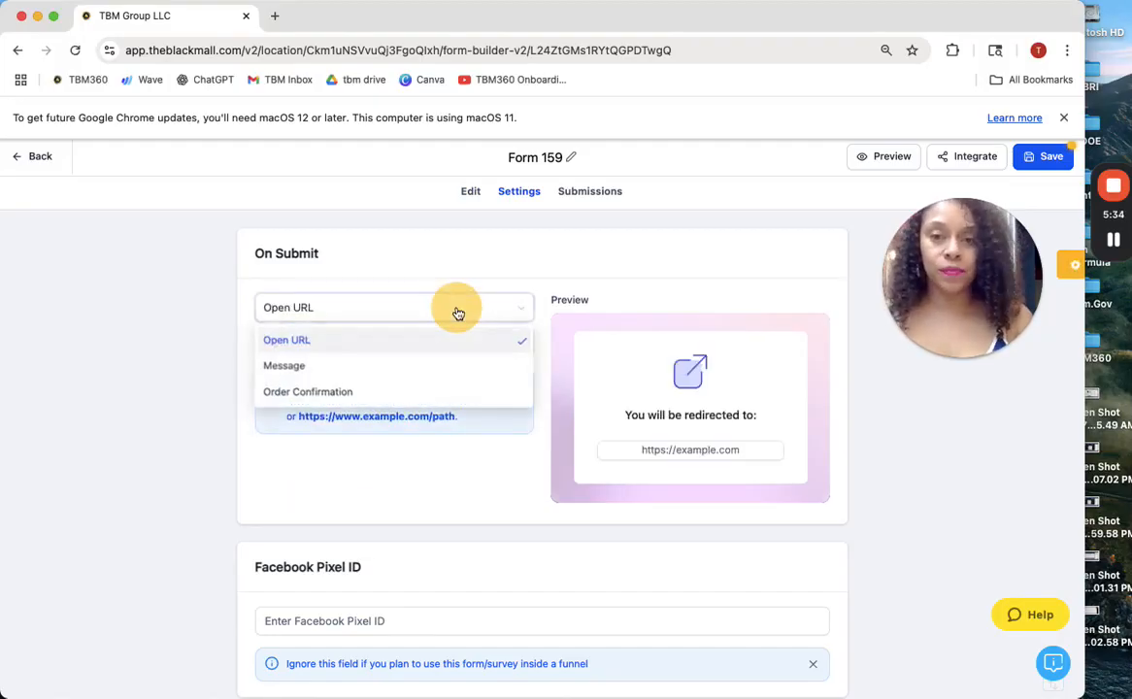
{"action": "left_click", "coordinate": [296, 396]}
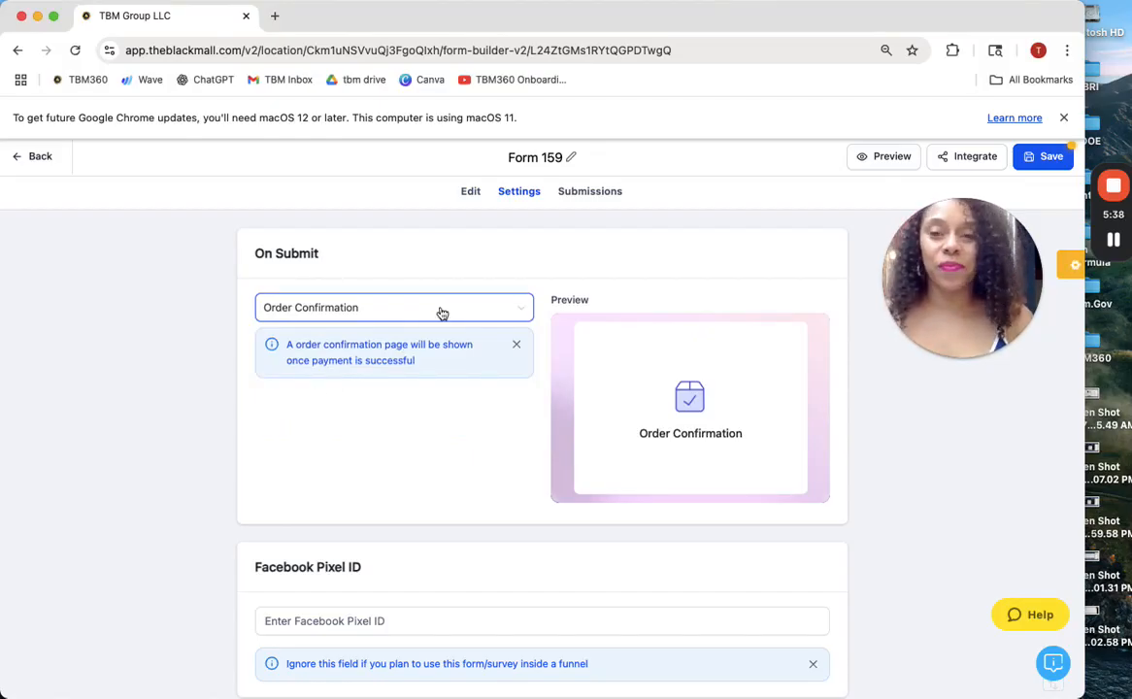
{"action": "left_click", "coordinate": [442, 311]}
{"action": "left_click", "coordinate": [292, 366]}
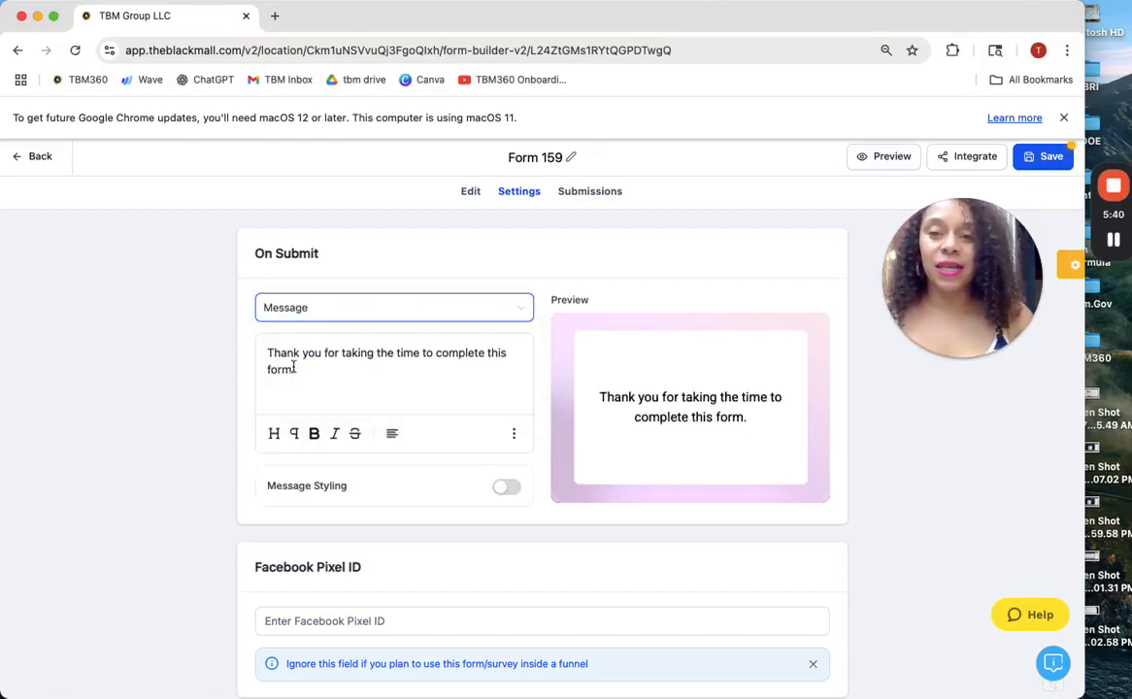
Step: Enable Message Styling for the thank-you message and examine its background, font, size and weight options
{"action": "left_click", "coordinate": [511, 493]}
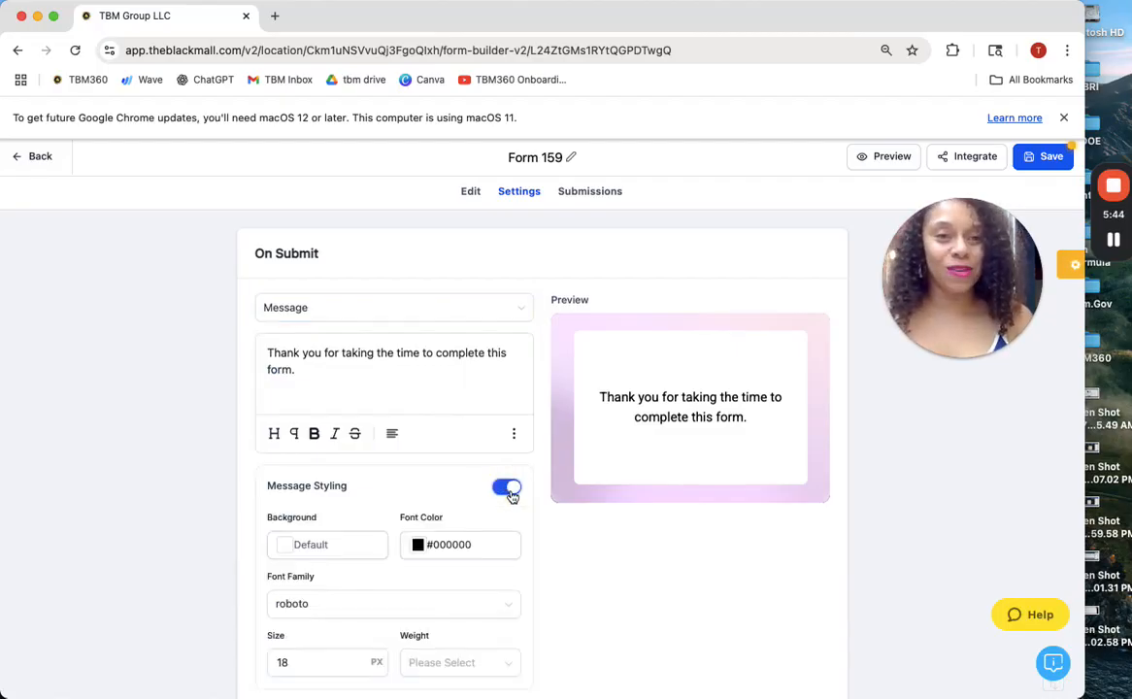
{"action": "scroll", "coordinate": [455, 503], "scroll_direction": "down", "scroll_amount": 2}
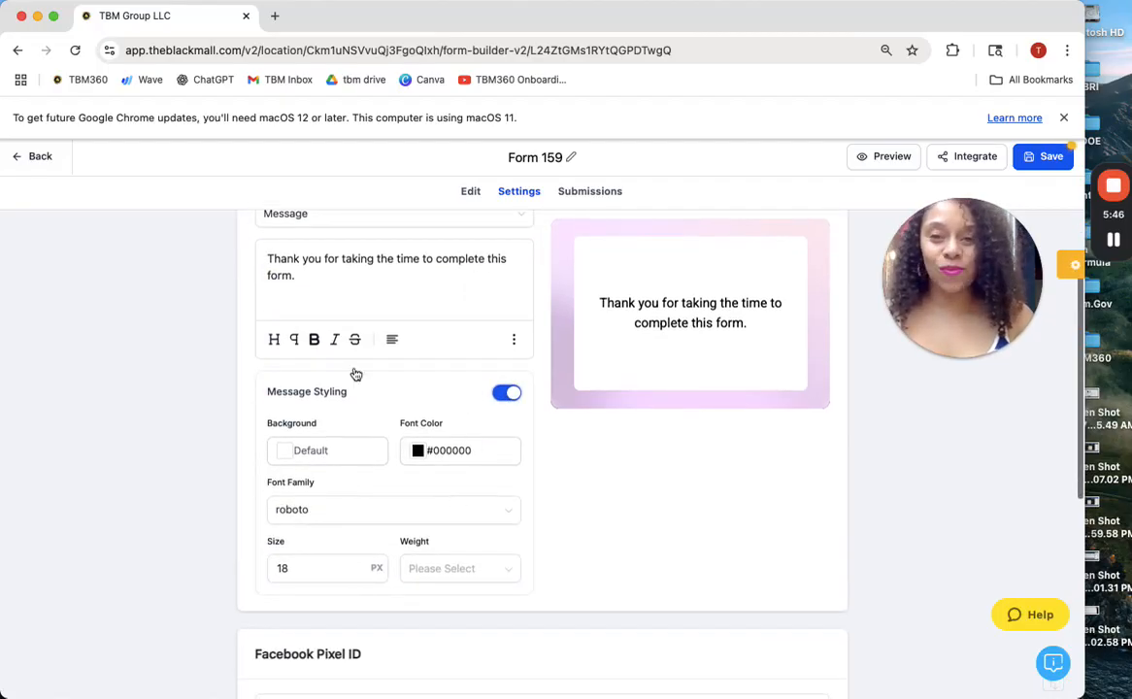
{"action": "scroll", "coordinate": [342, 466], "scroll_direction": "down", "scroll_amount": 3}
{"action": "left_click", "coordinate": [309, 451]}
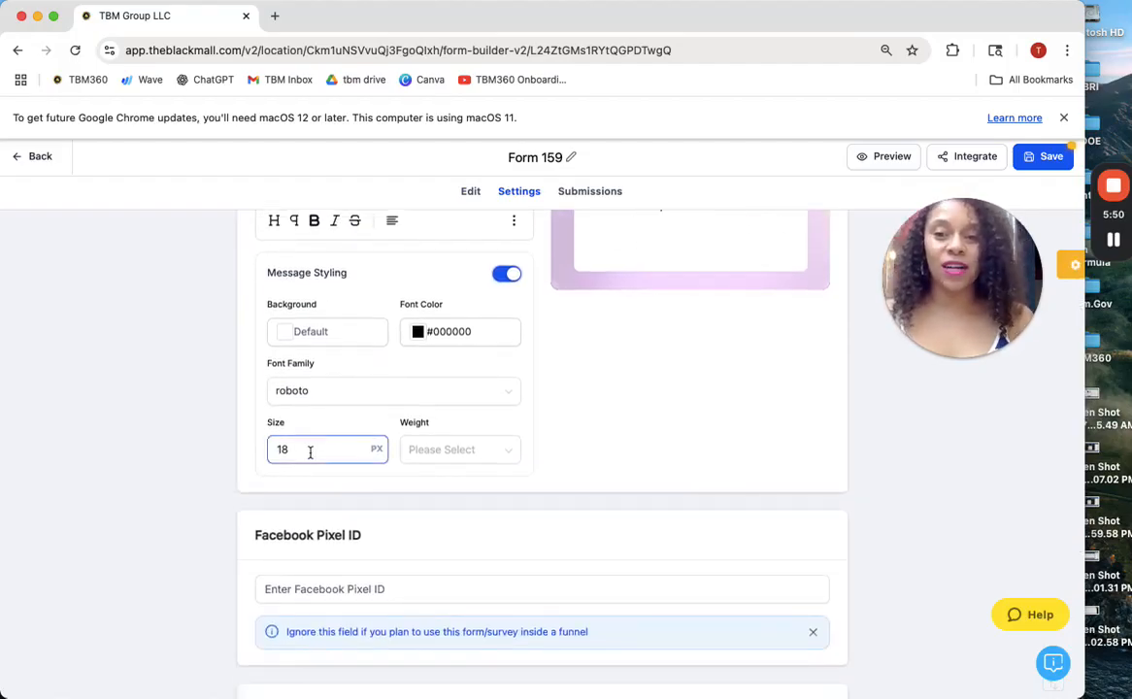
{"action": "left_click", "coordinate": [442, 489]}
Step: Turn on Sticky Contact in the Form Settings section, below the Facebook Pixel options
{"action": "scroll", "coordinate": [442, 489], "scroll_direction": "down", "scroll_amount": 3}
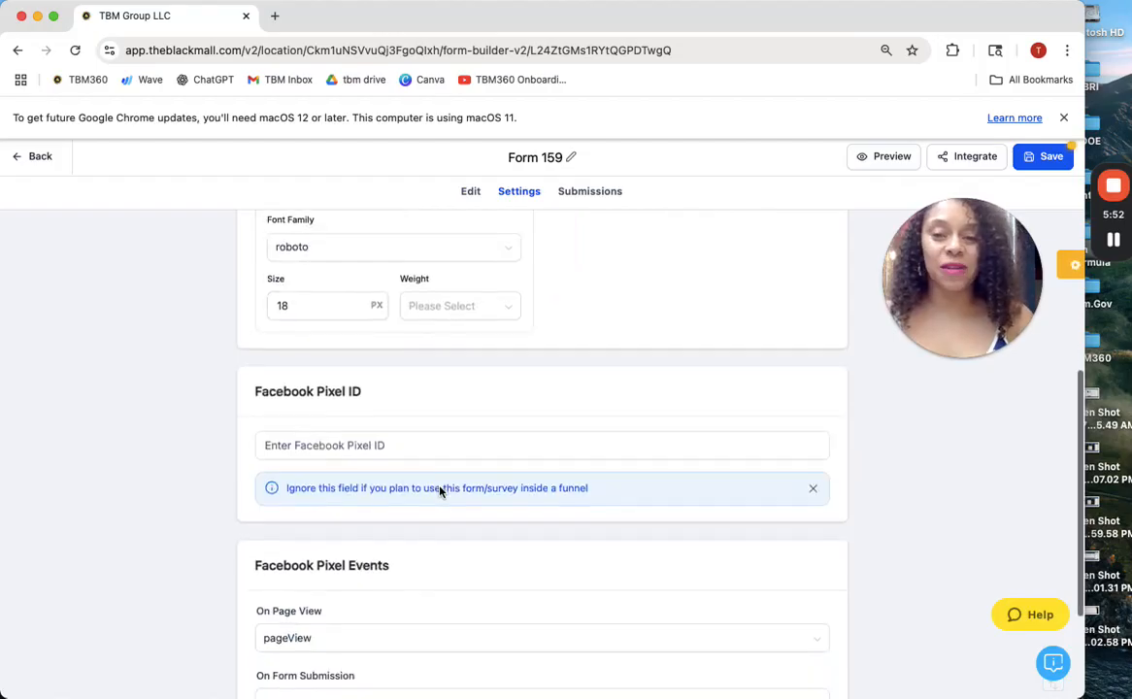
{"action": "left_click", "coordinate": [396, 444]}
{"action": "scroll", "coordinate": [392, 447], "scroll_direction": "down", "scroll_amount": 4}
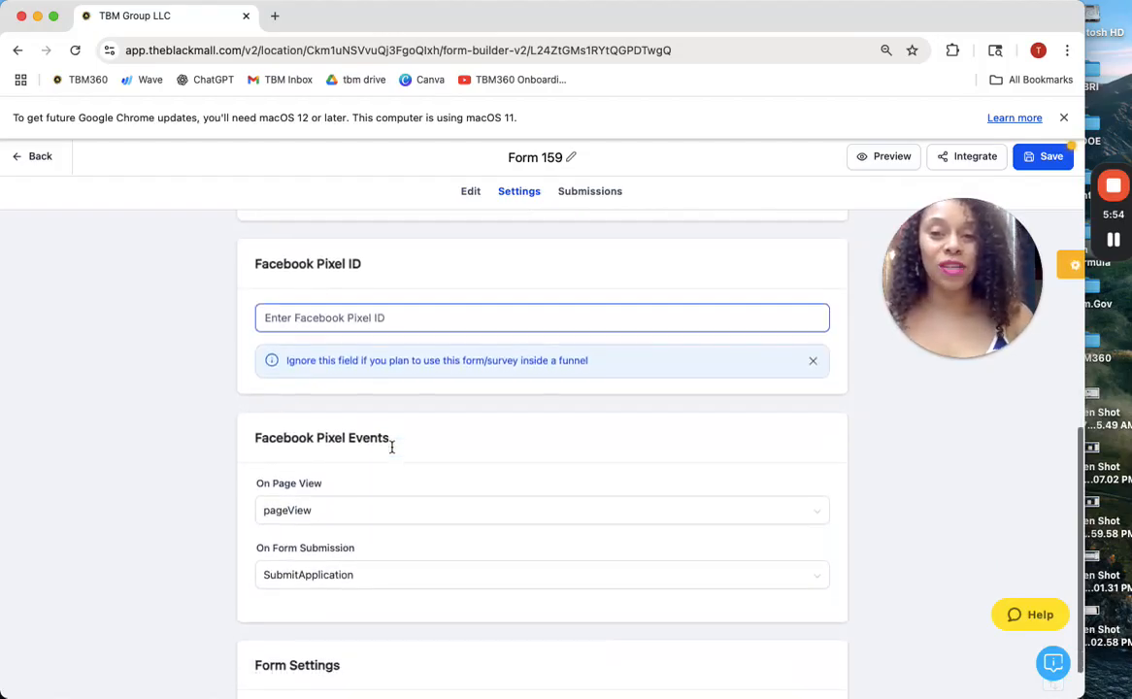
{"action": "scroll", "coordinate": [392, 446], "scroll_direction": "down", "scroll_amount": 3}
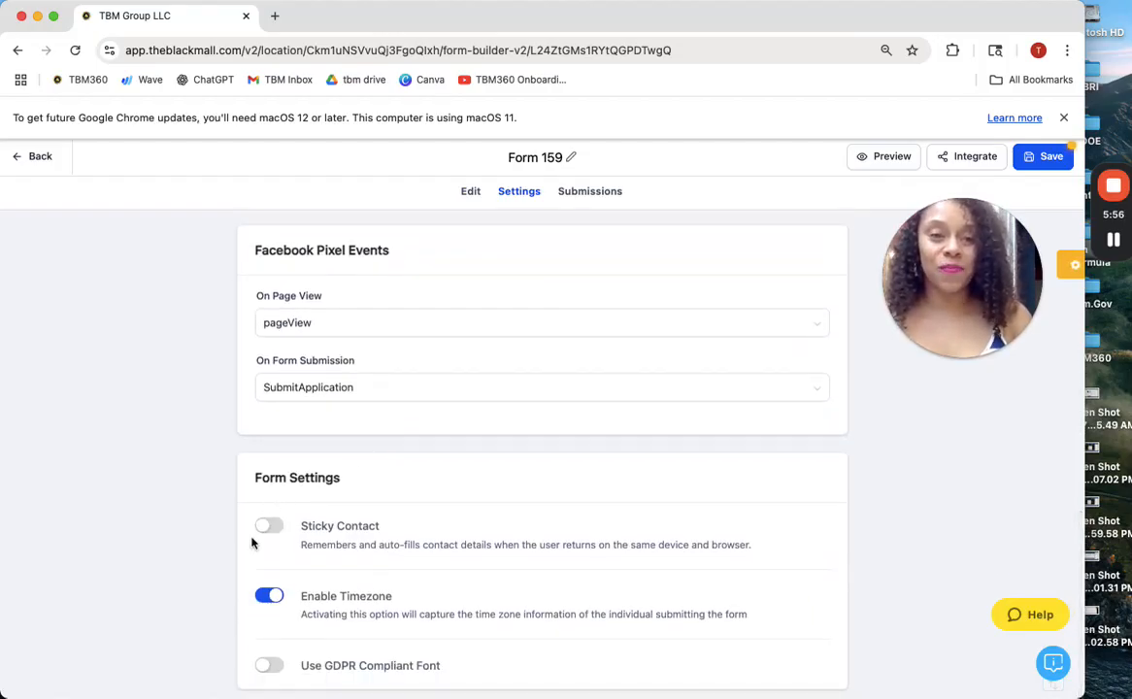
{"action": "left_click", "coordinate": [275, 528]}
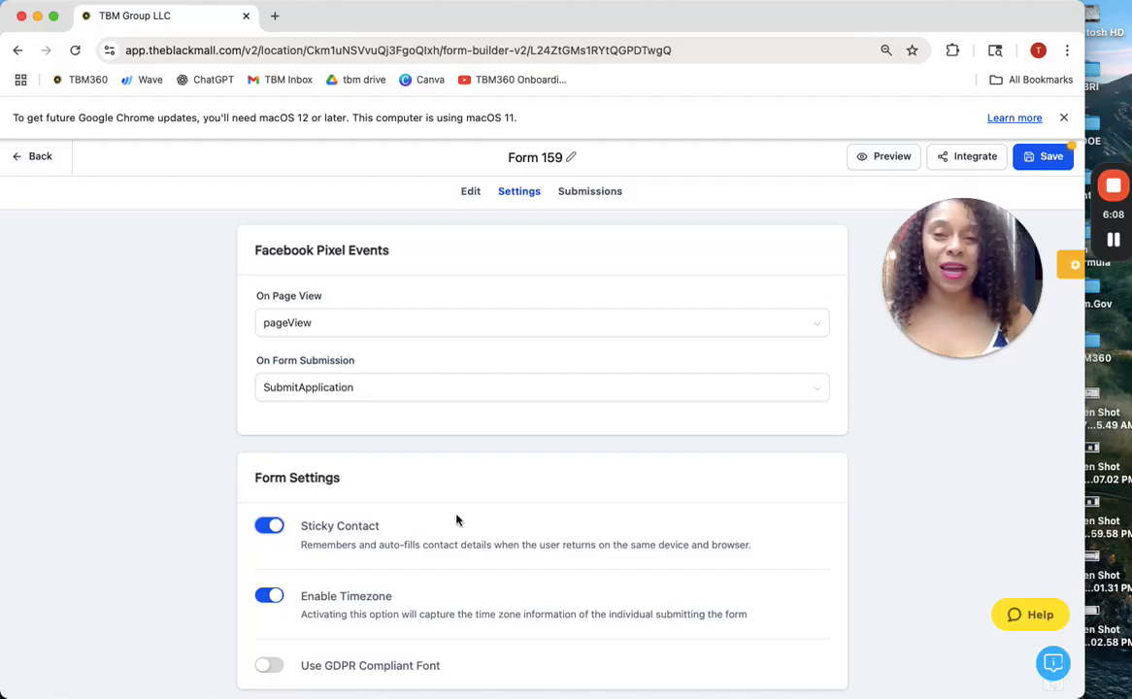
Step: Preview the finished form and check its header image, heading and field layout from top to bottom
{"action": "scroll", "coordinate": [456, 519], "scroll_direction": "up", "scroll_amount": 10}
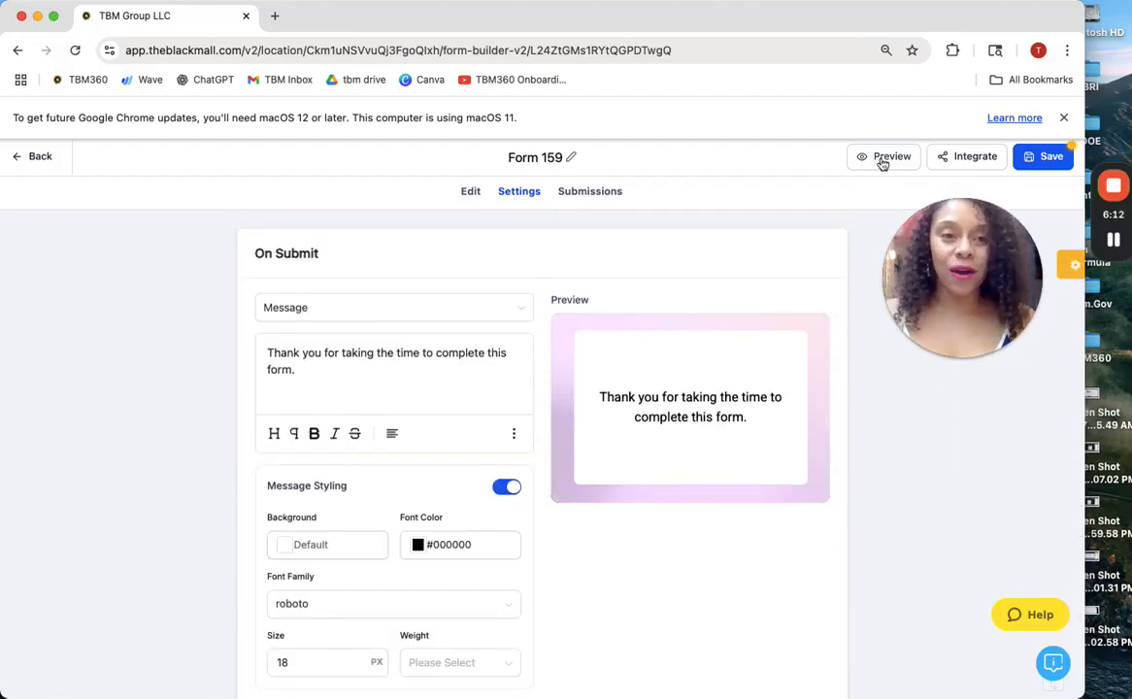
{"action": "left_click", "coordinate": [883, 159]}
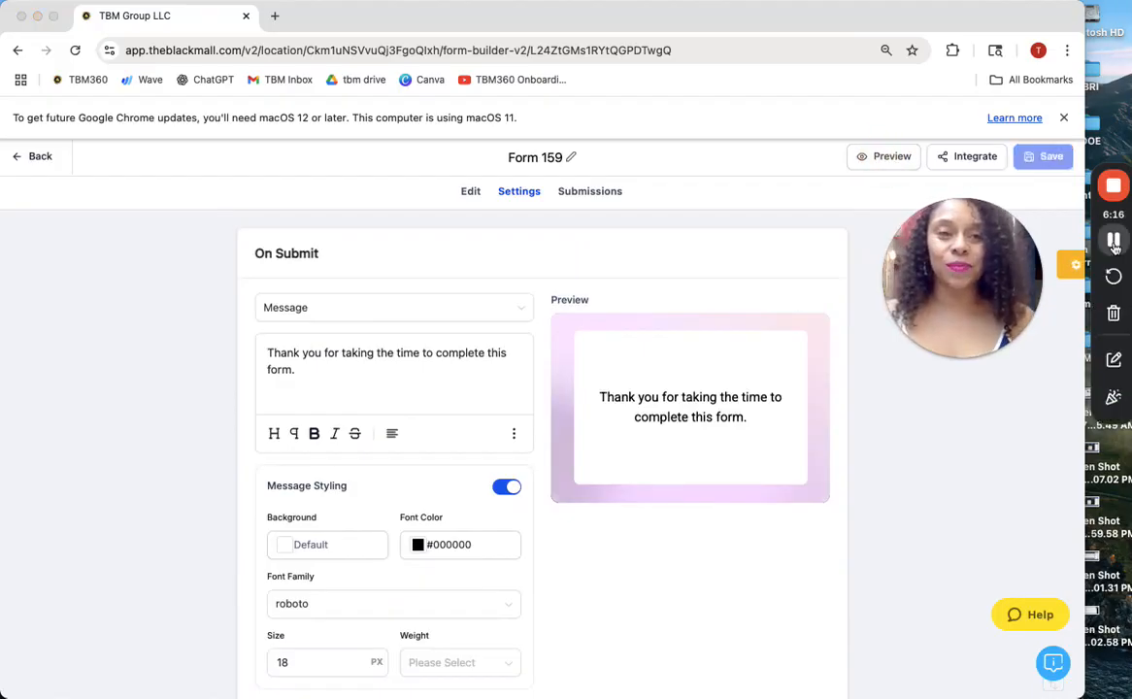
{"action": "left_click", "coordinate": [1114, 240]}
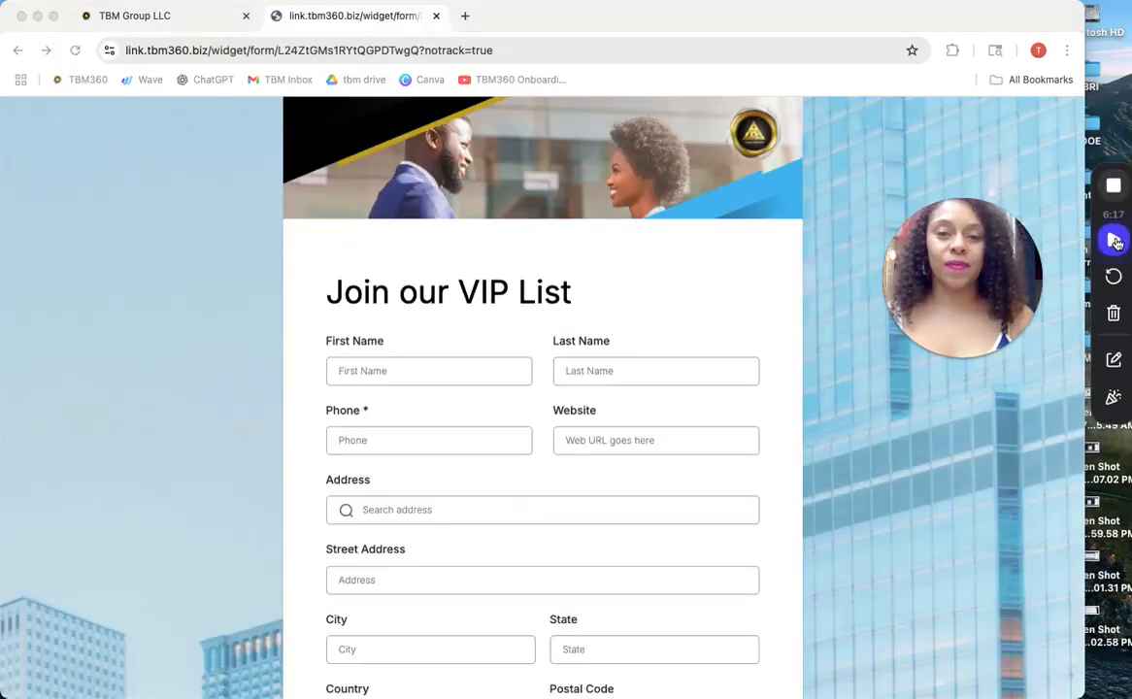
{"action": "left_click", "coordinate": [1116, 242]}
{"action": "scroll", "coordinate": [592, 366], "scroll_direction": "down", "scroll_amount": 4}
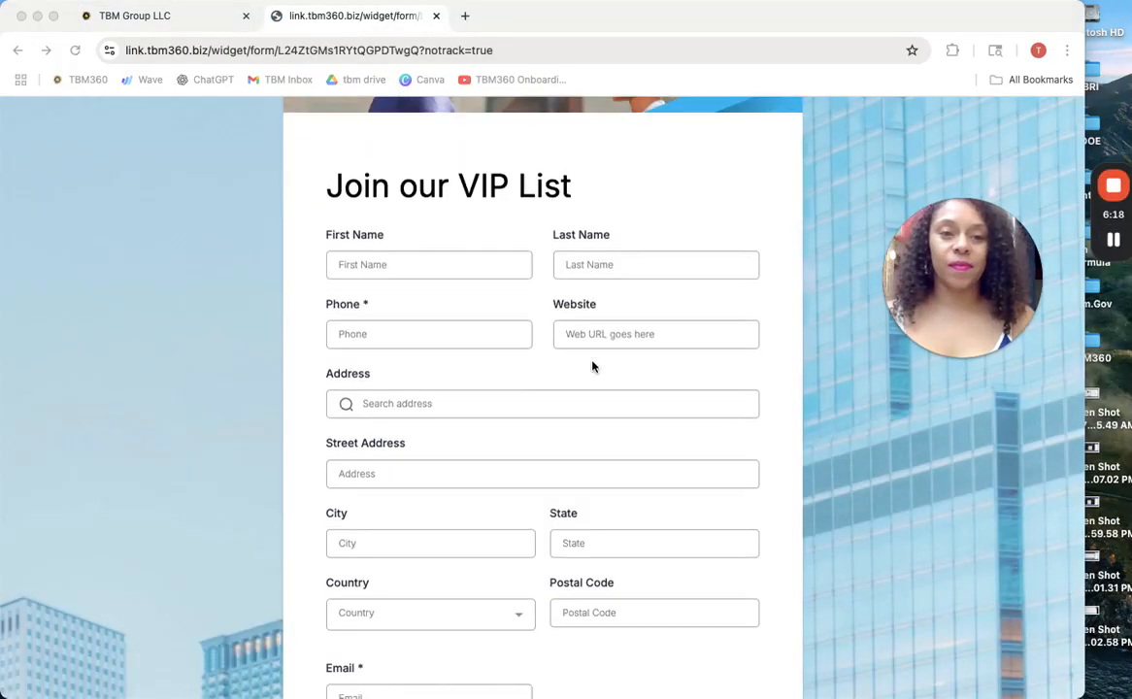
{"action": "scroll", "coordinate": [592, 366], "scroll_direction": "down", "scroll_amount": 2}
{"action": "scroll", "coordinate": [594, 366], "scroll_direction": "up", "scroll_amount": 5}
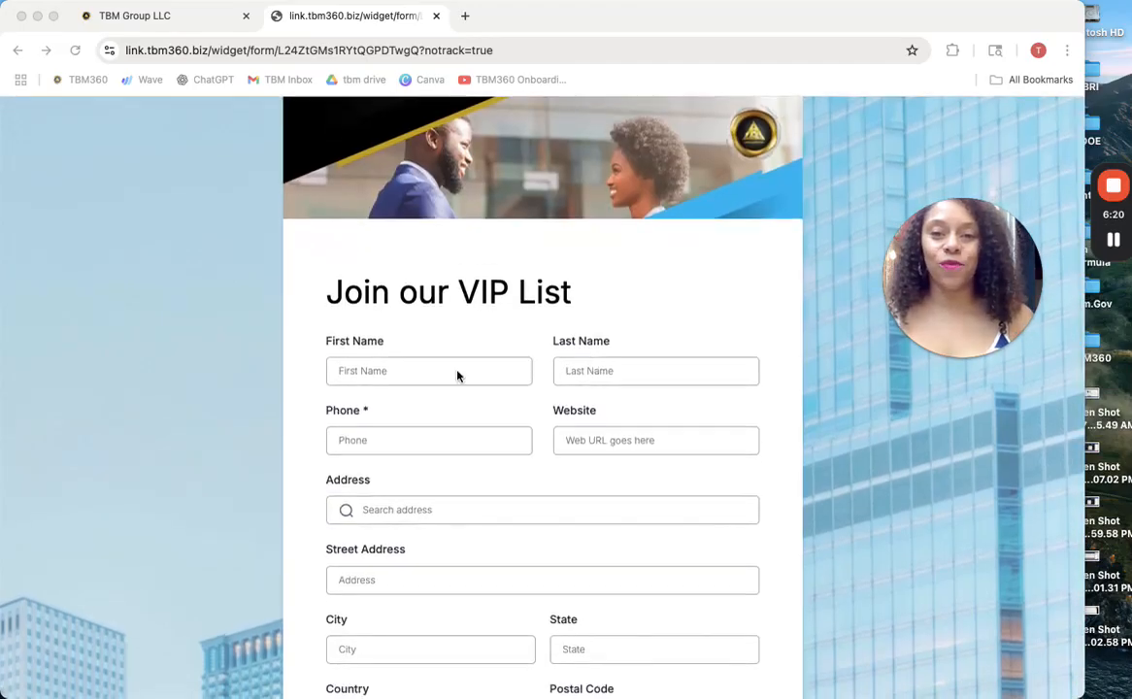
Step: Test the First Name field in the form preview with sample text, and close the preview
{"action": "left_click", "coordinate": [396, 370]}
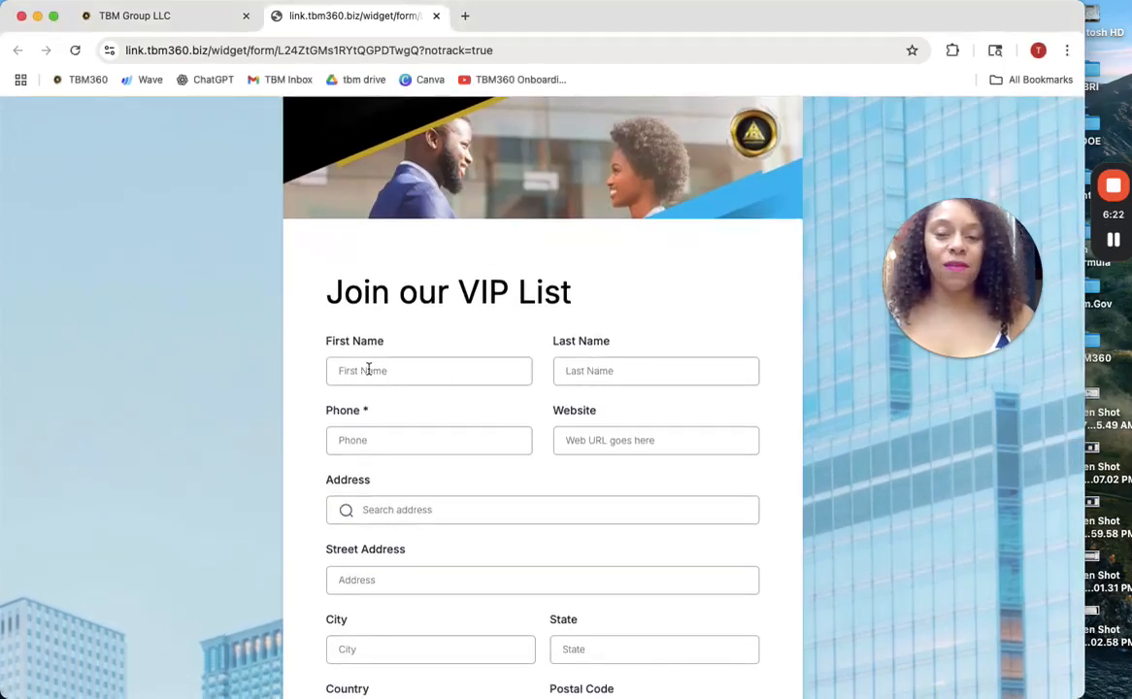
{"action": "left_click", "coordinate": [369, 370]}
{"action": "type", "text": "jkjkj"}
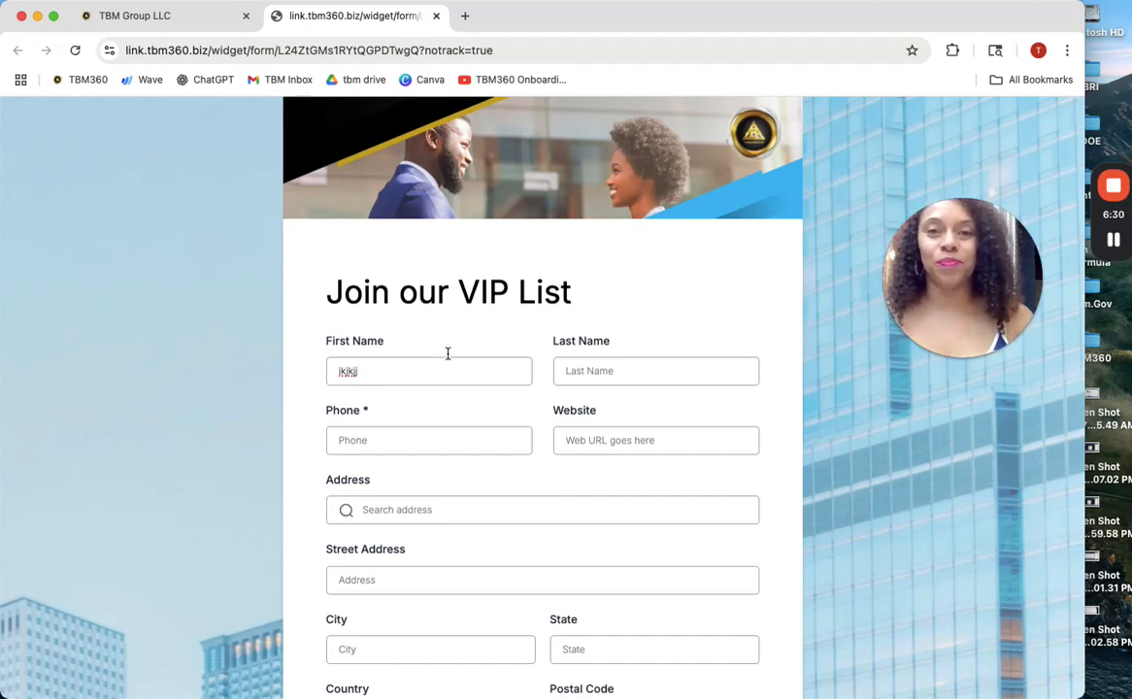
{"action": "key", "text": "super+w"}
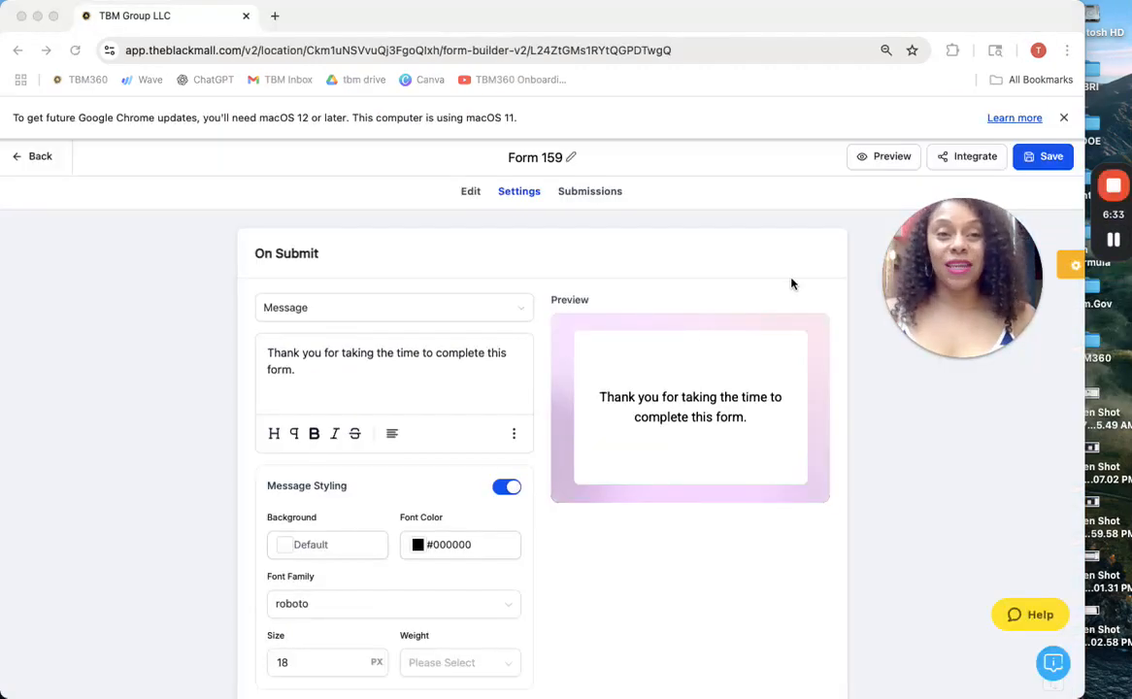
Step: Open the form's embed and share options and copy its shareable link
{"action": "left_click", "coordinate": [959, 158]}
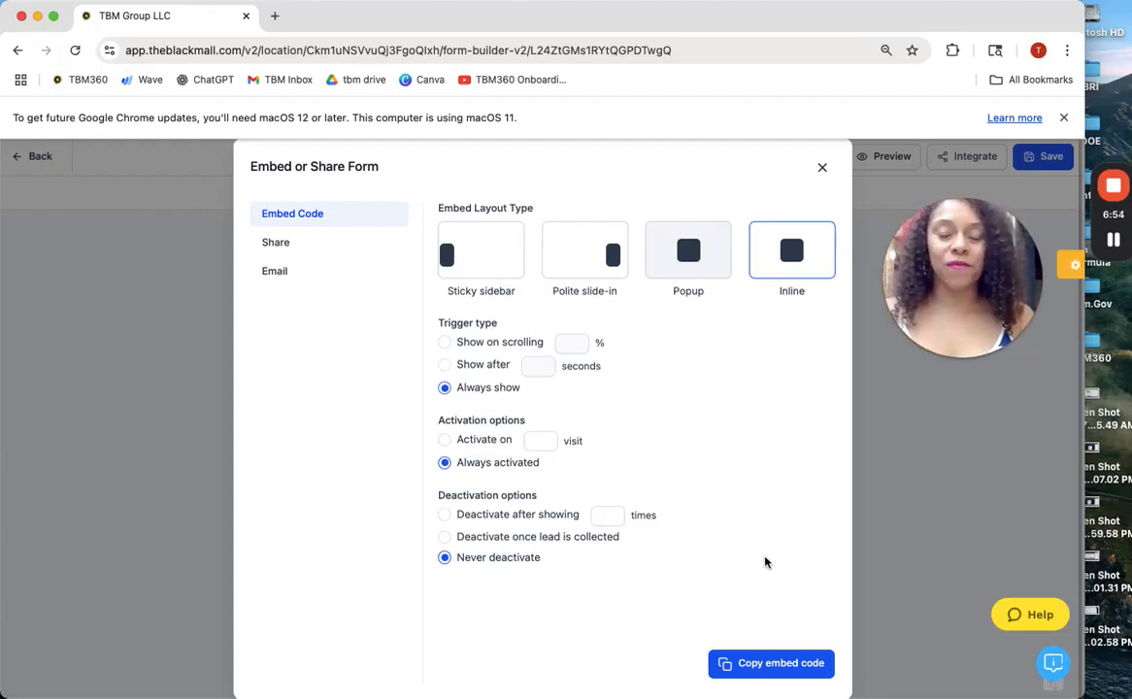
{"action": "left_click", "coordinate": [274, 246]}
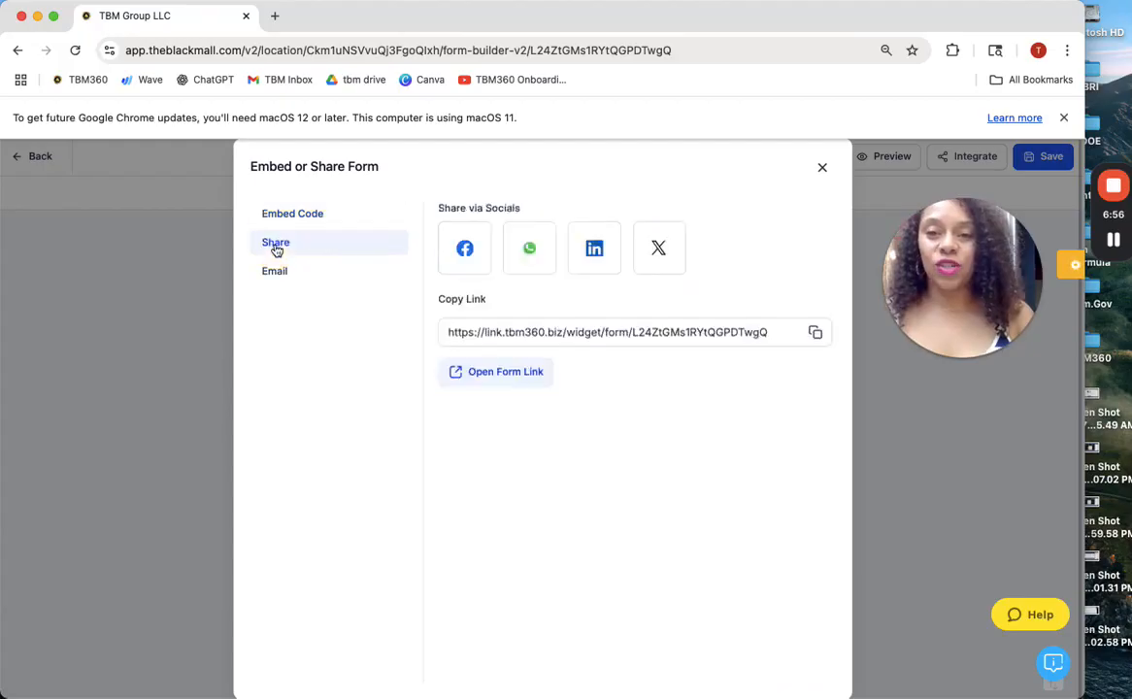
{"action": "left_click", "coordinate": [813, 333]}
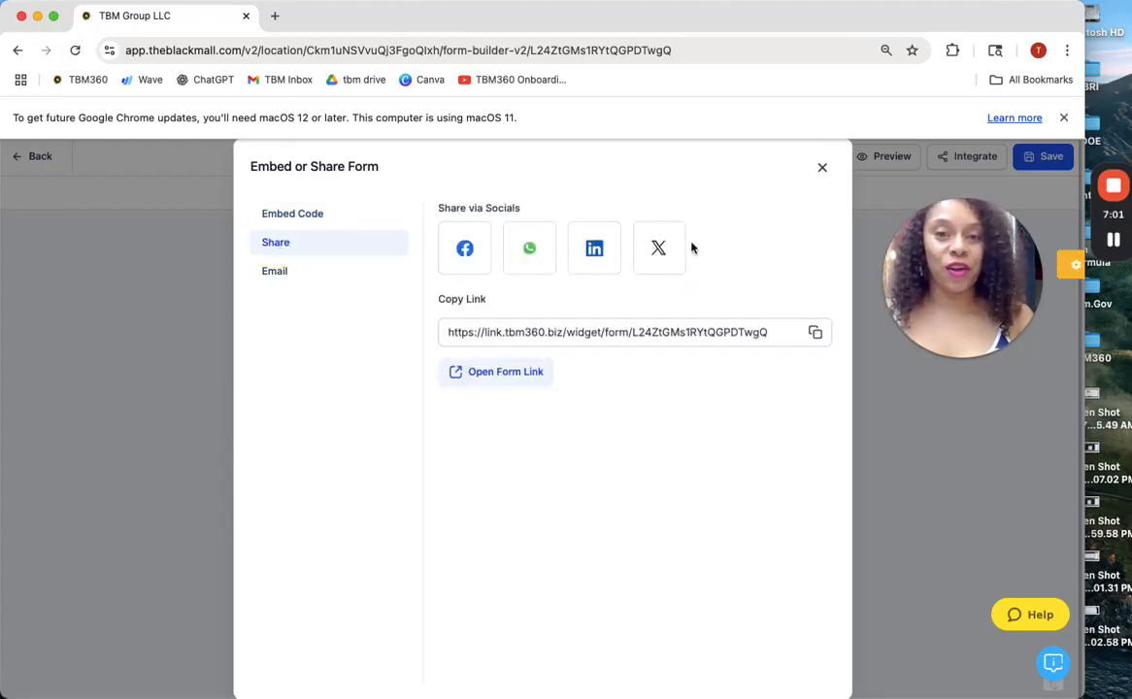
Step: Check the form's email sharing templates, and save the form after leaving the sharing options
{"action": "left_click", "coordinate": [273, 273]}
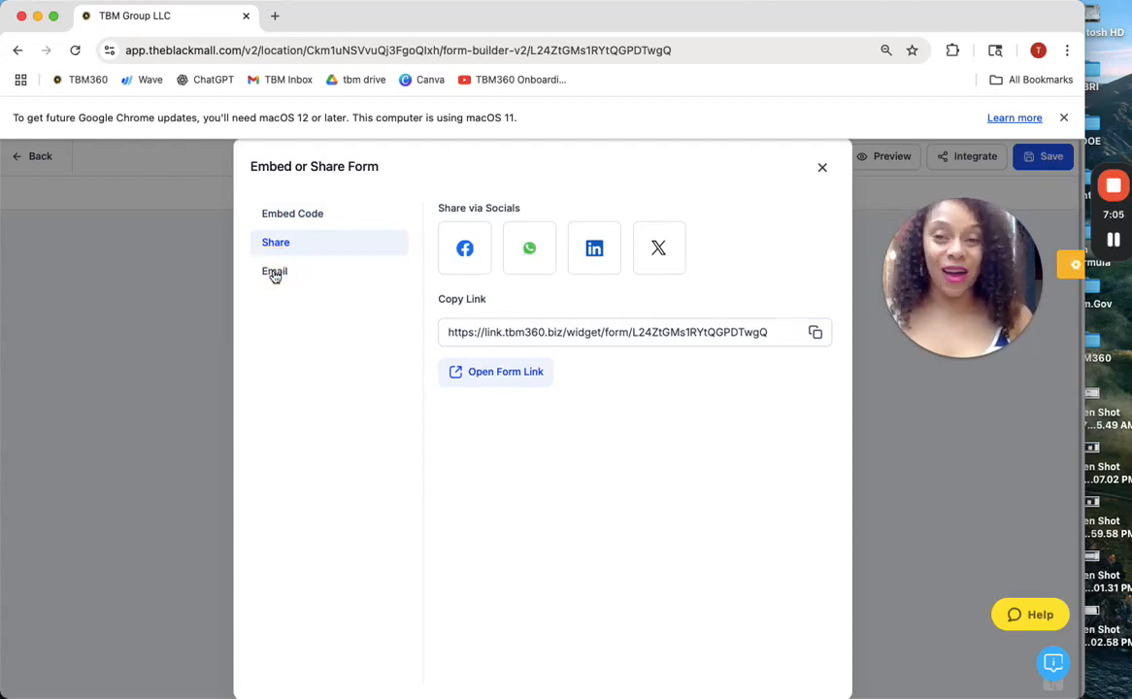
{"action": "left_click", "coordinate": [284, 280]}
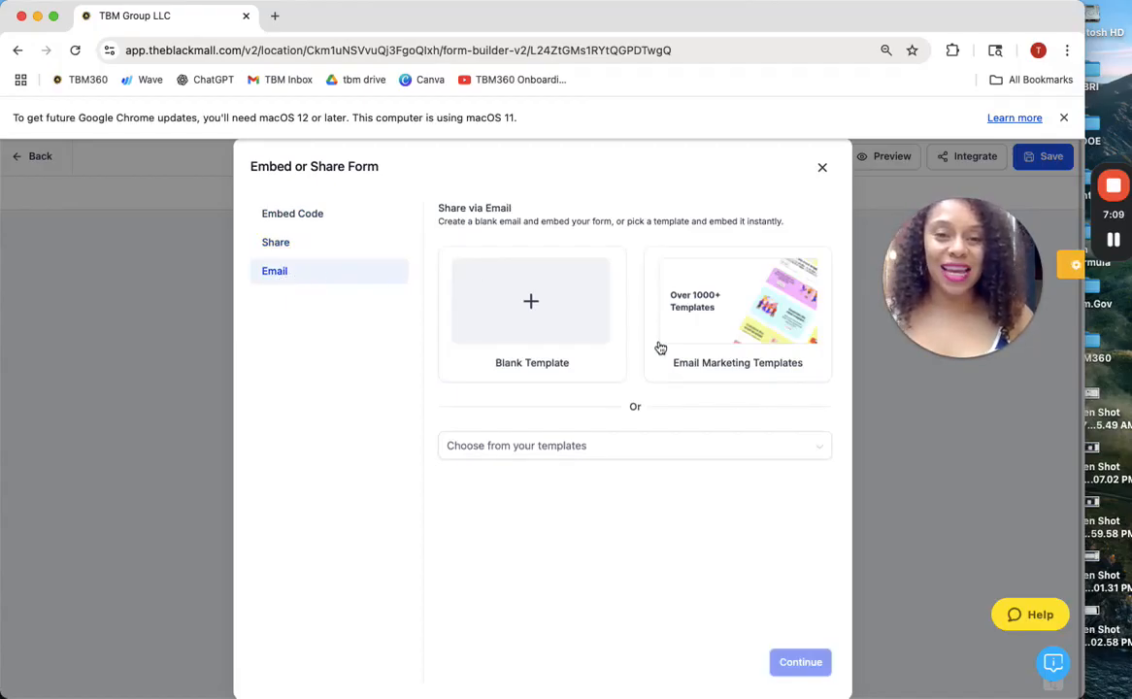
{"action": "left_click", "coordinate": [822, 167]}
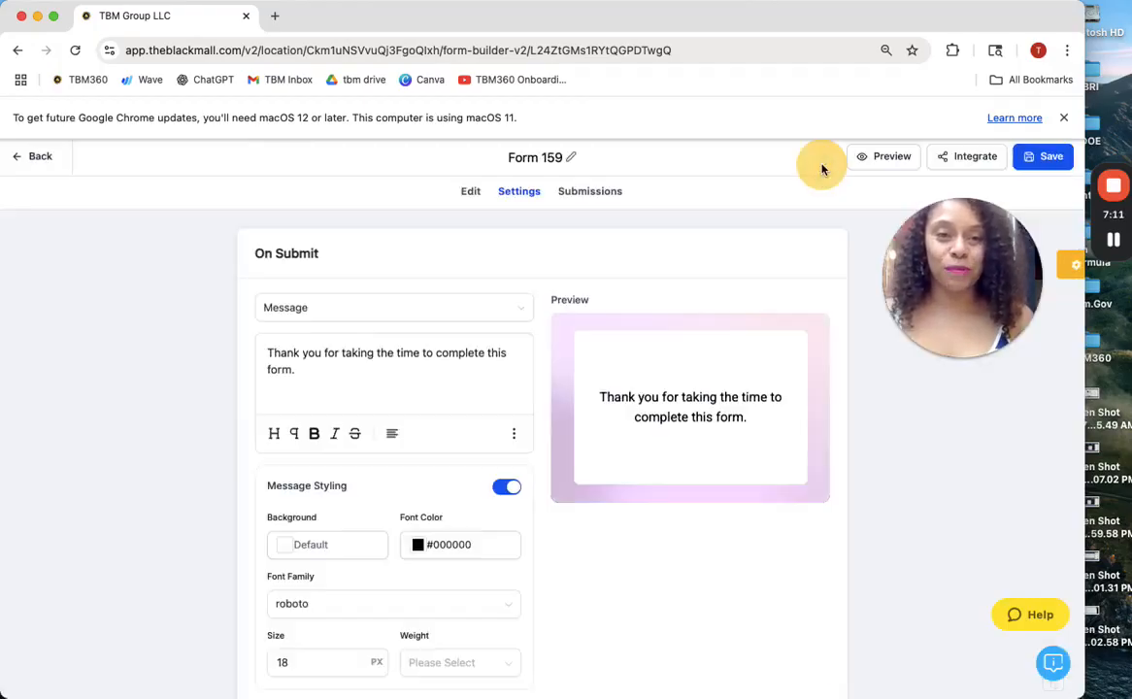
{"action": "left_click", "coordinate": [1049, 158]}
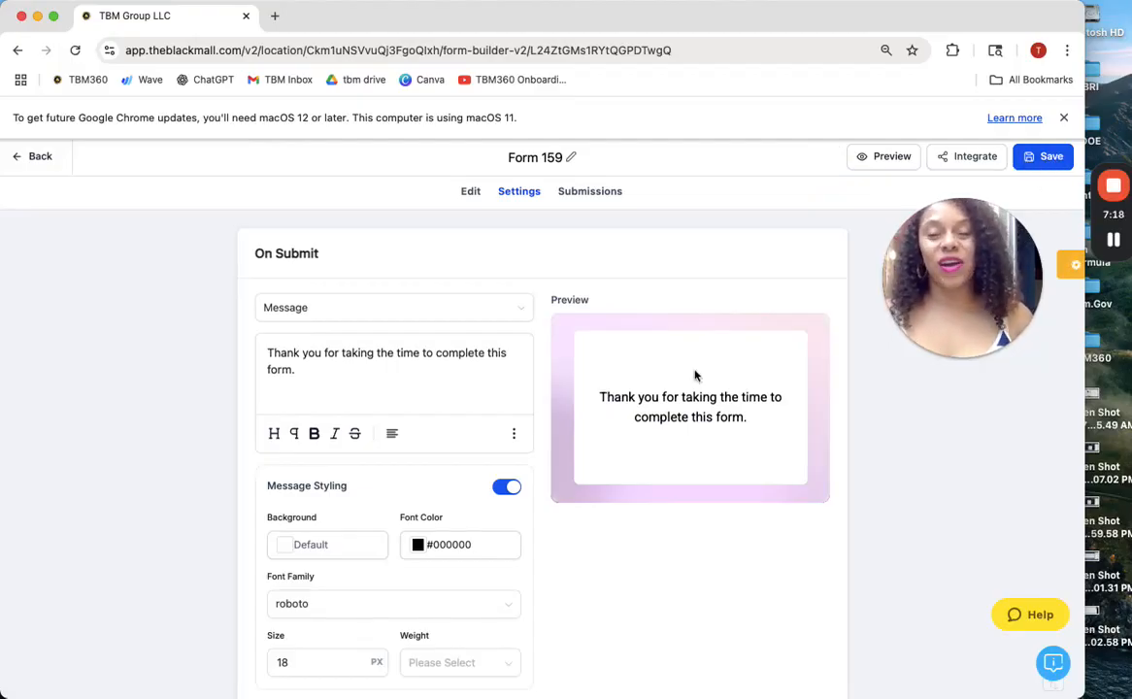